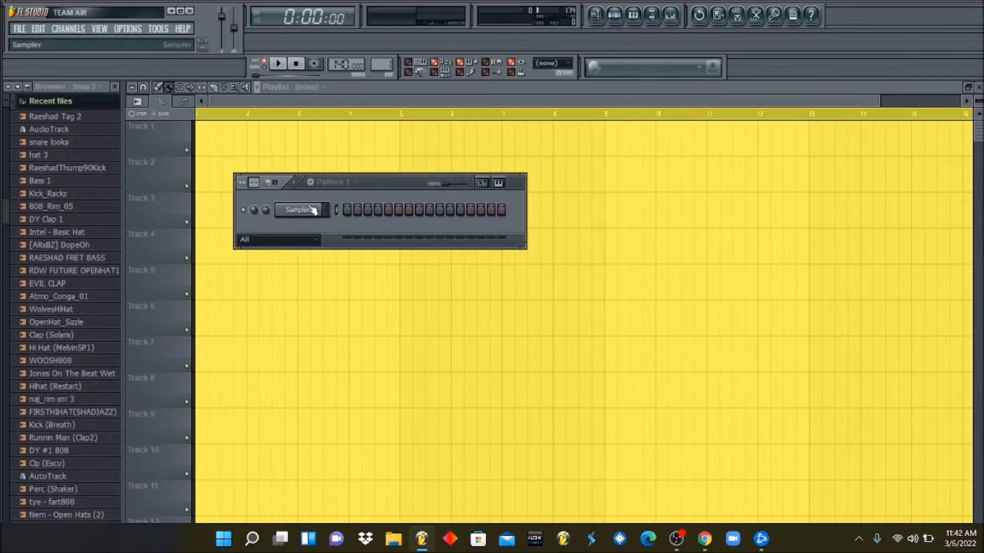
- Replace the Sampler channel with the Xpand!2 instrument
{"action": "right_click", "coordinate": [313, 210]}
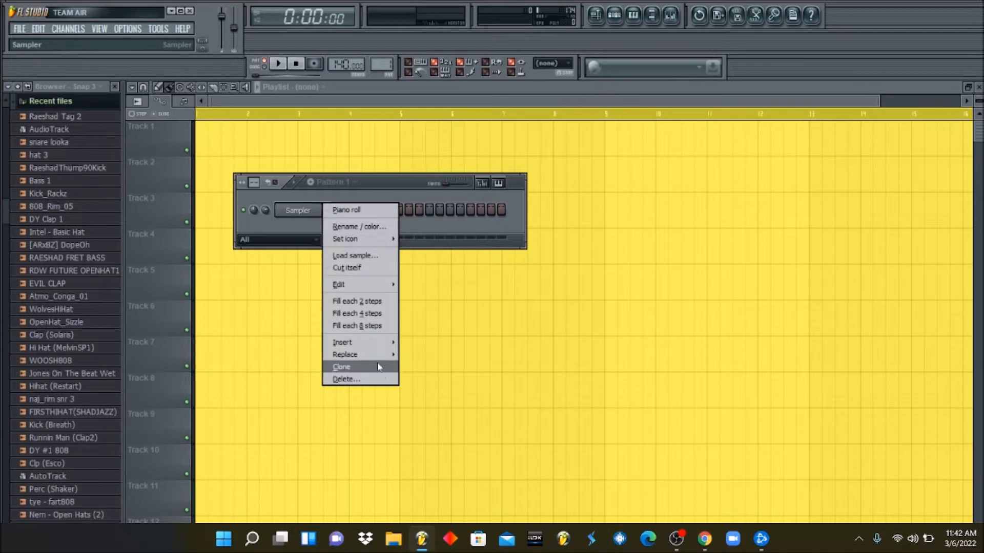
{"action": "mouse_move", "coordinate": [373, 359]}
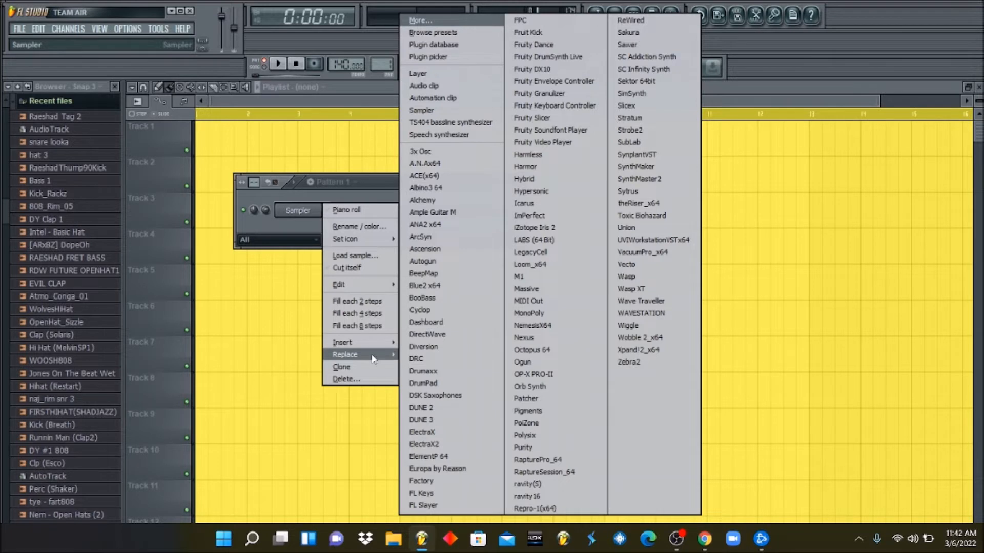
{"action": "left_click", "coordinate": [638, 351]}
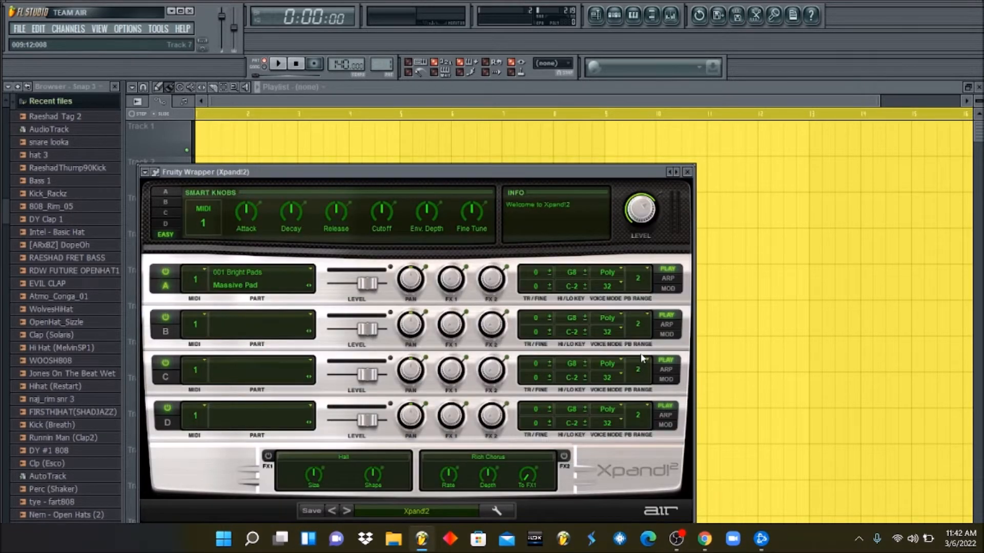
- Load the Solo Violin+ sound from 014 Strings into part A and show the step sequencer
{"action": "left_click", "coordinate": [239, 284]}
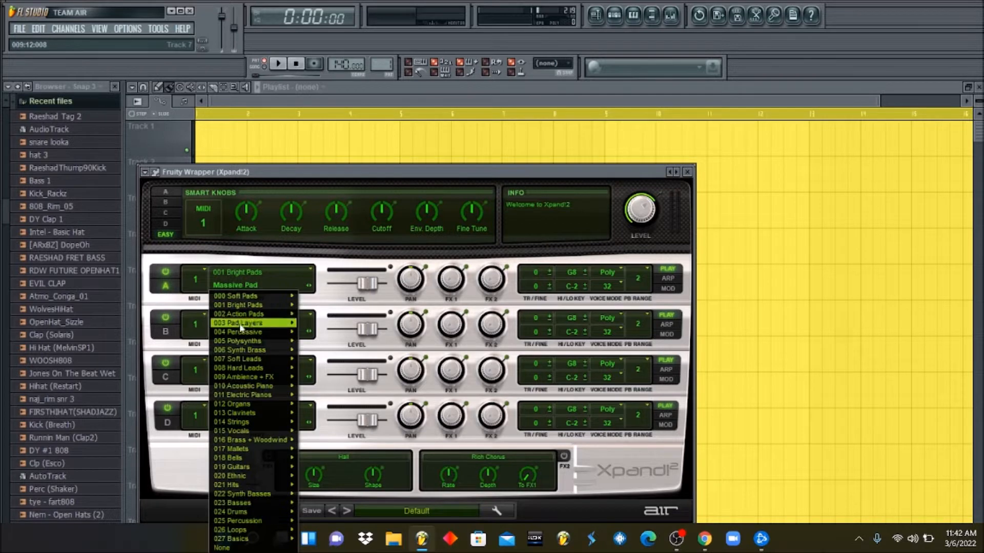
{"action": "mouse_move", "coordinate": [233, 422]}
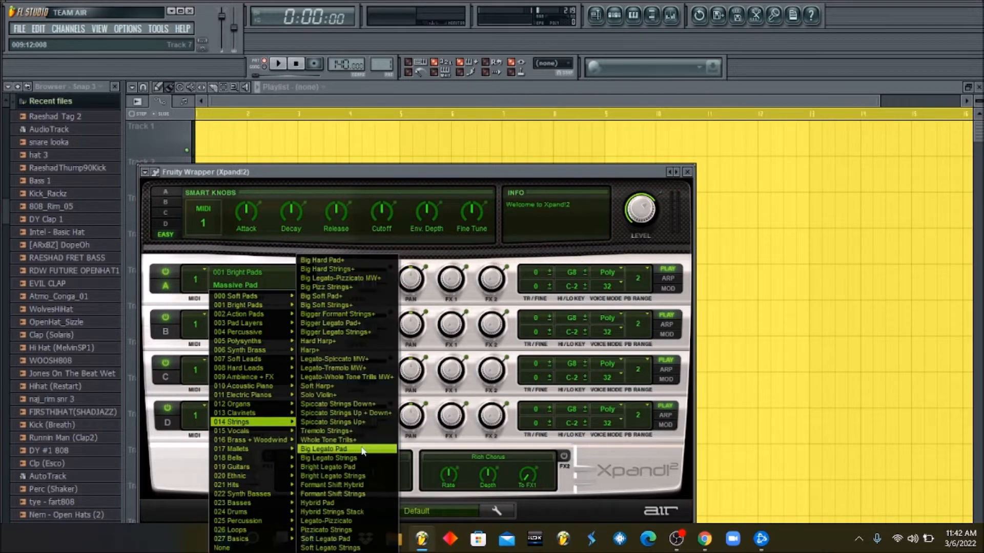
{"action": "left_click", "coordinate": [332, 396]}
{"action": "left_click", "coordinate": [623, 17]}
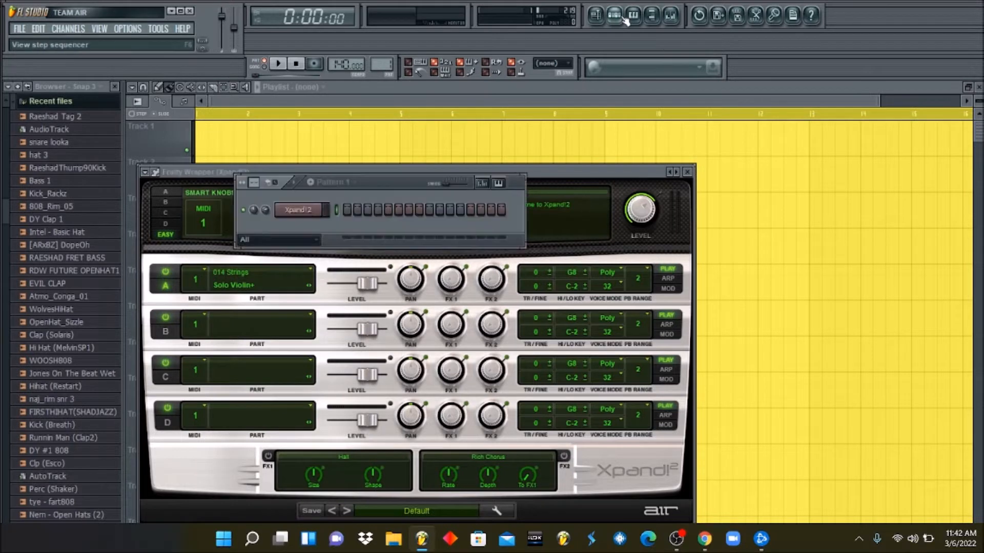
- Rescan the MIDI devices and reselect the Focusrite USB audio device in the settings
{"action": "left_click", "coordinate": [142, 31]}
{"action": "left_click", "coordinate": [167, 57]}
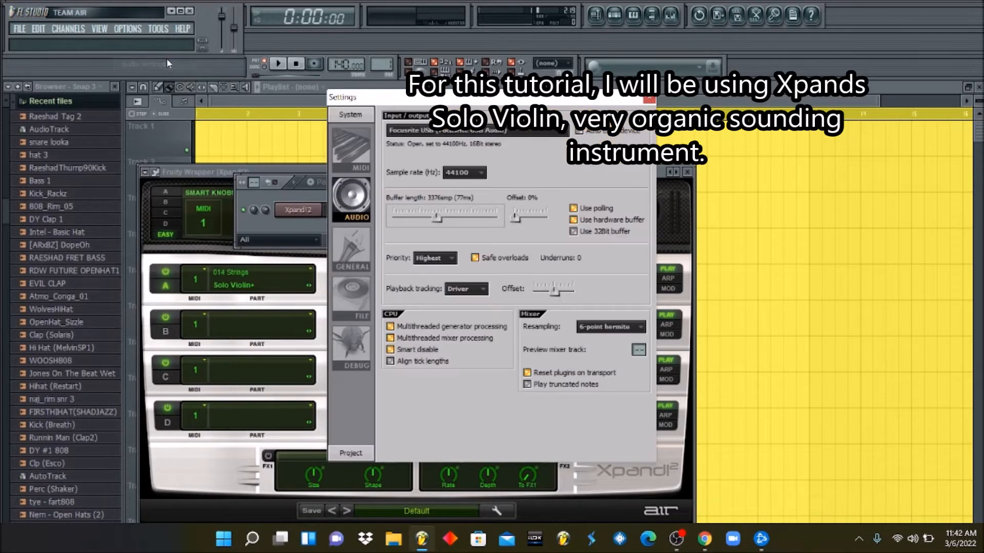
{"action": "left_click", "coordinate": [353, 165]}
{"action": "left_click", "coordinate": [430, 445]}
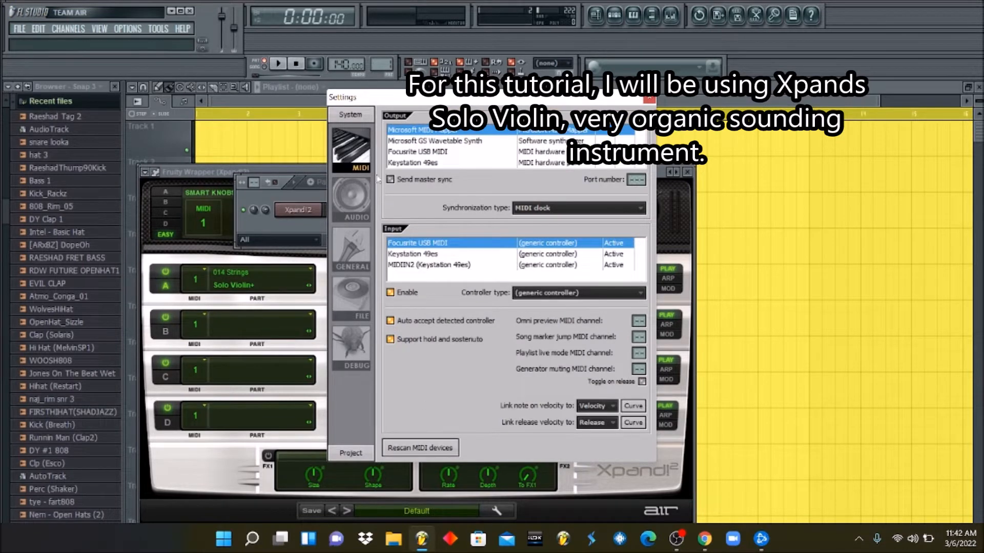
{"action": "left_click", "coordinate": [363, 194]}
{"action": "left_click", "coordinate": [477, 132]}
{"action": "left_click", "coordinate": [476, 131]}
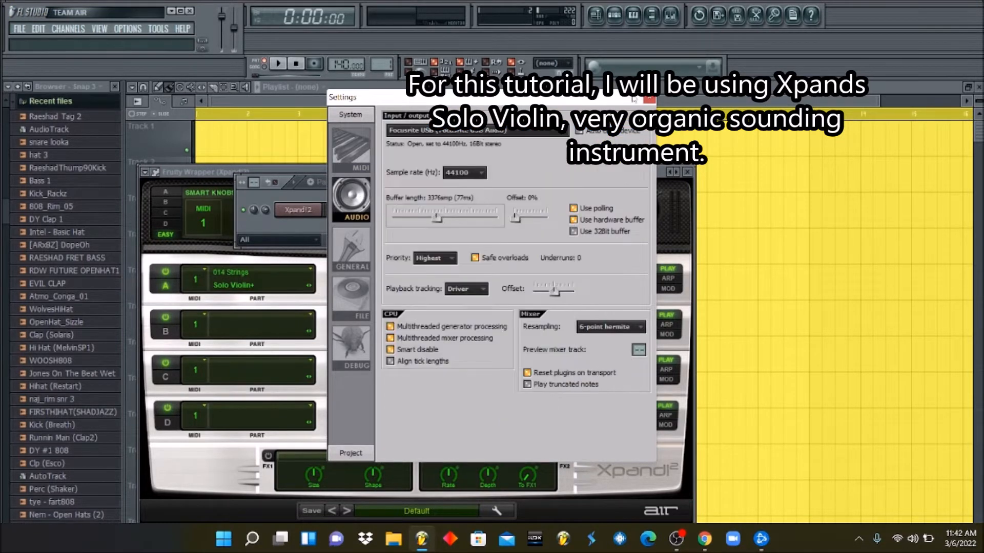
{"action": "left_click", "coordinate": [649, 98]}
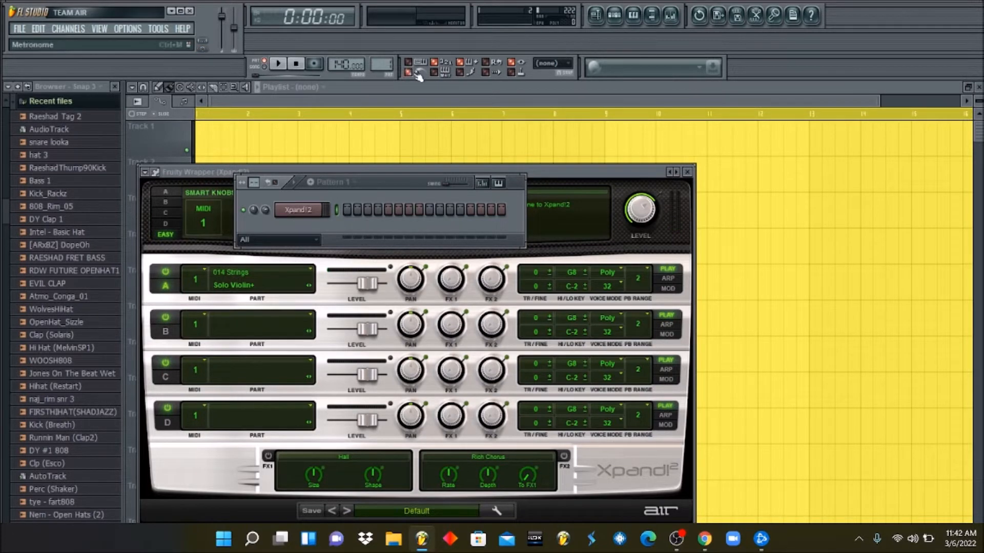
- Enable recording for a first violin take and open the Xpand!2 channel's piano roll
{"action": "left_click", "coordinate": [281, 63]}
{"action": "left_click", "coordinate": [301, 66]}
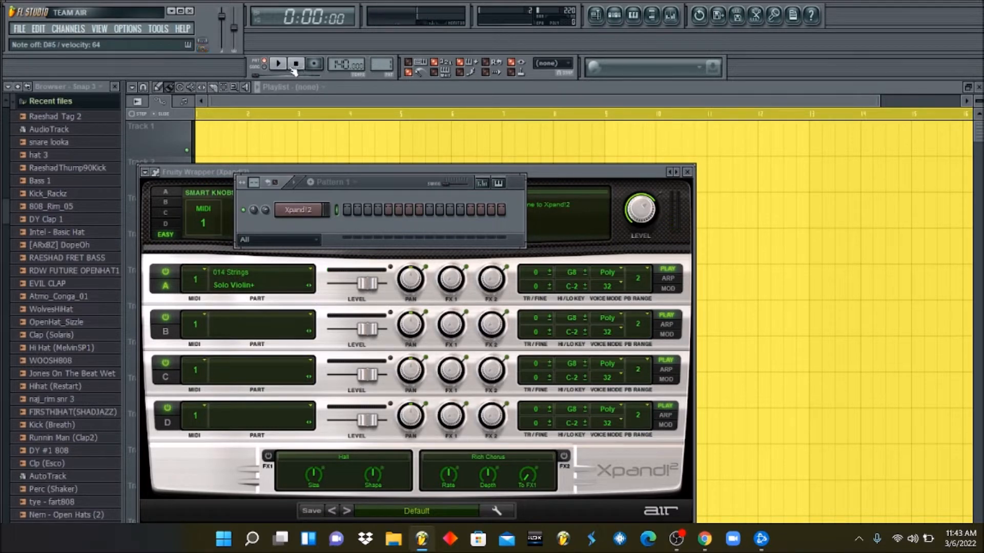
{"action": "left_click", "coordinate": [312, 68]}
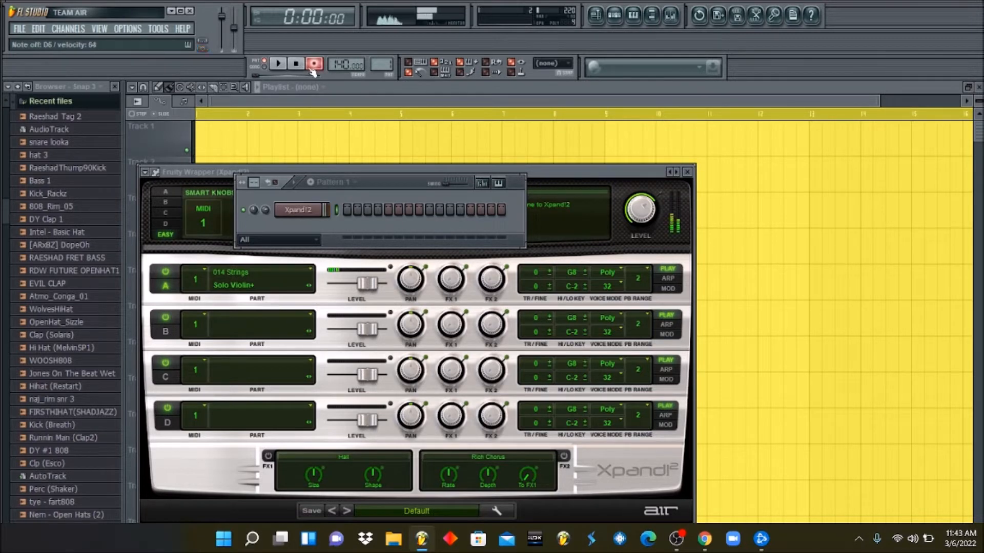
{"action": "key", "text": "space"}
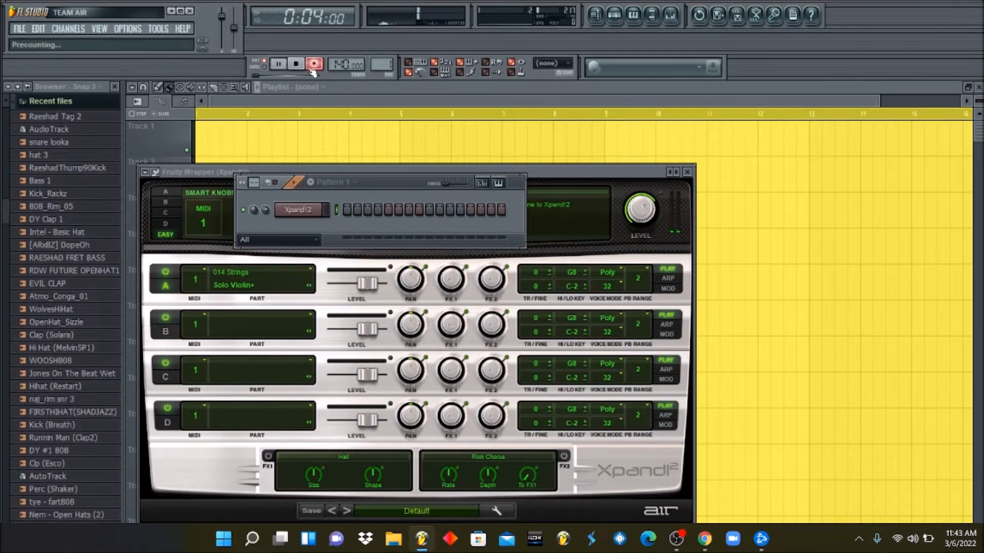
{"action": "key", "text": "space"}
{"action": "right_click", "coordinate": [318, 210]}
{"action": "left_click", "coordinate": [352, 215]}
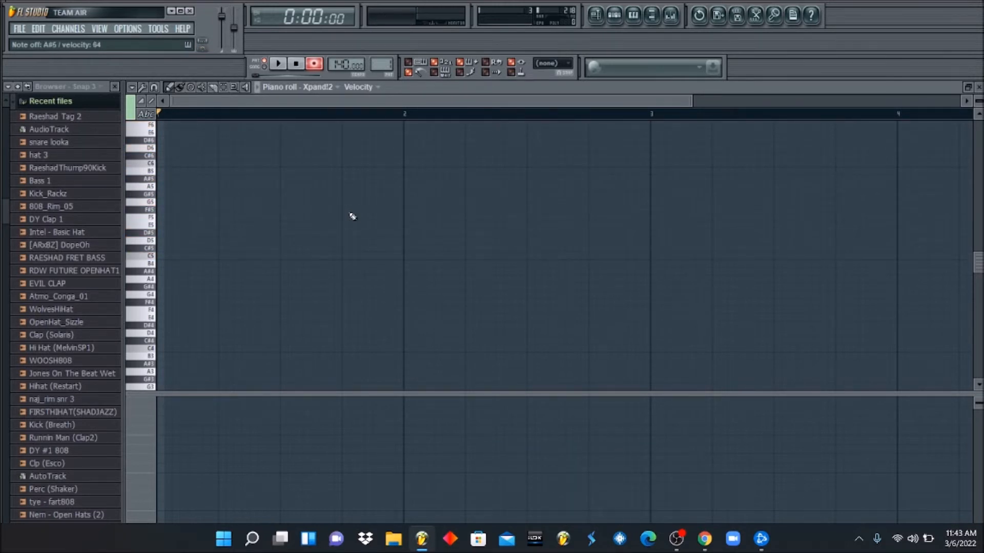
{"action": "key", "text": "space"}
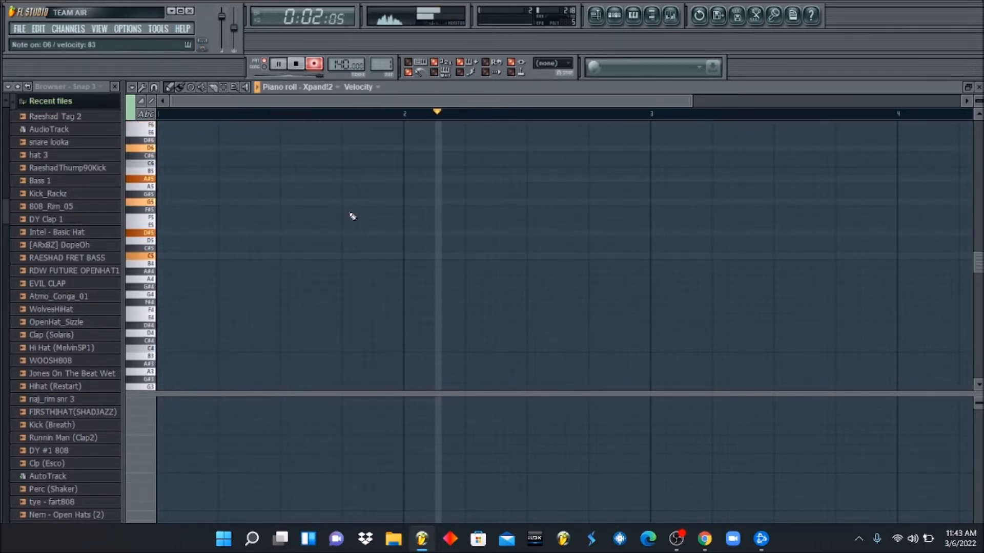
{"action": "key", "text": "space"}
{"action": "key", "text": "ctrl+z"}
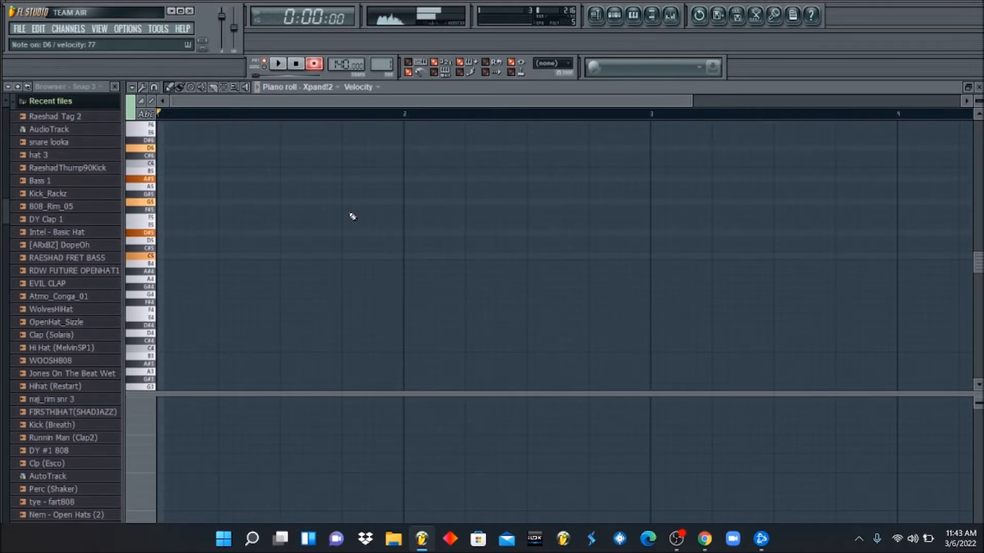
- Record the first violin chord, C, D#, G, A# and D, across bars 1 to 4, adding a high F in the second half
{"action": "key", "text": "space"}
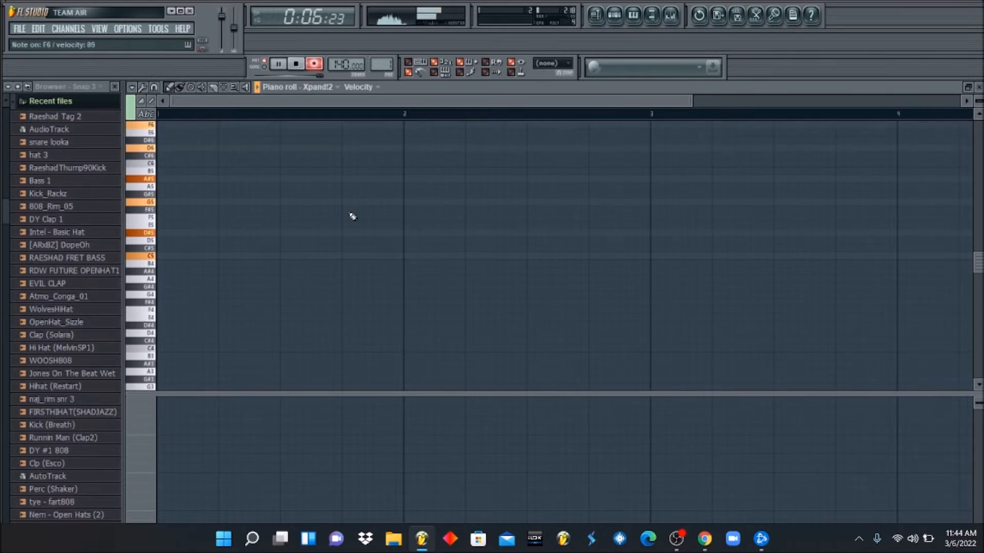
{"action": "key", "text": "space"}
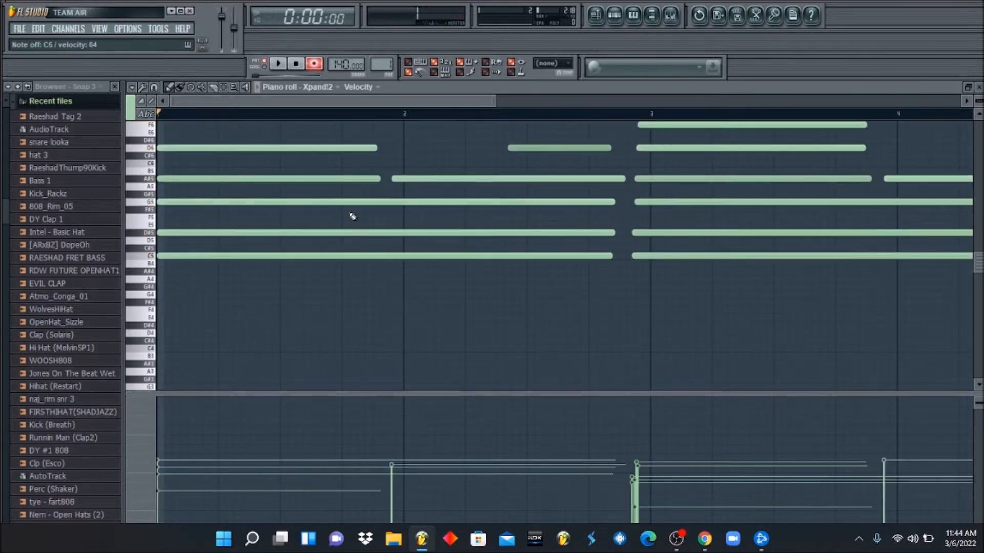
{"action": "left_click", "coordinate": [234, 88]}
{"action": "right_click", "coordinate": [248, 137]}
{"action": "left_click", "coordinate": [176, 90]}
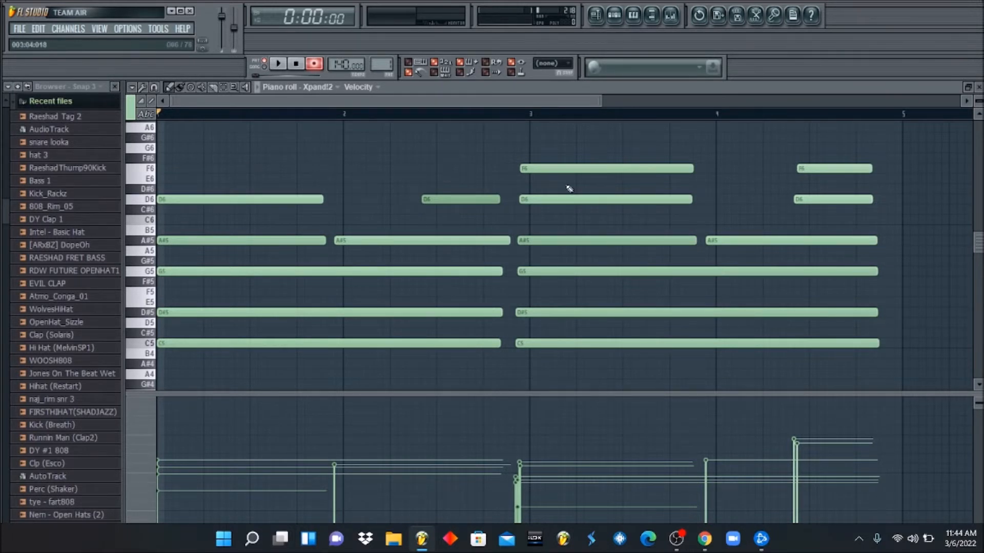
{"action": "left_click", "coordinate": [146, 171]}
- Turn off recording and shift the second half of the chord notes slightly later to line up with bar 3
{"action": "left_click", "coordinate": [314, 63]}
{"action": "key", "text": "space"}
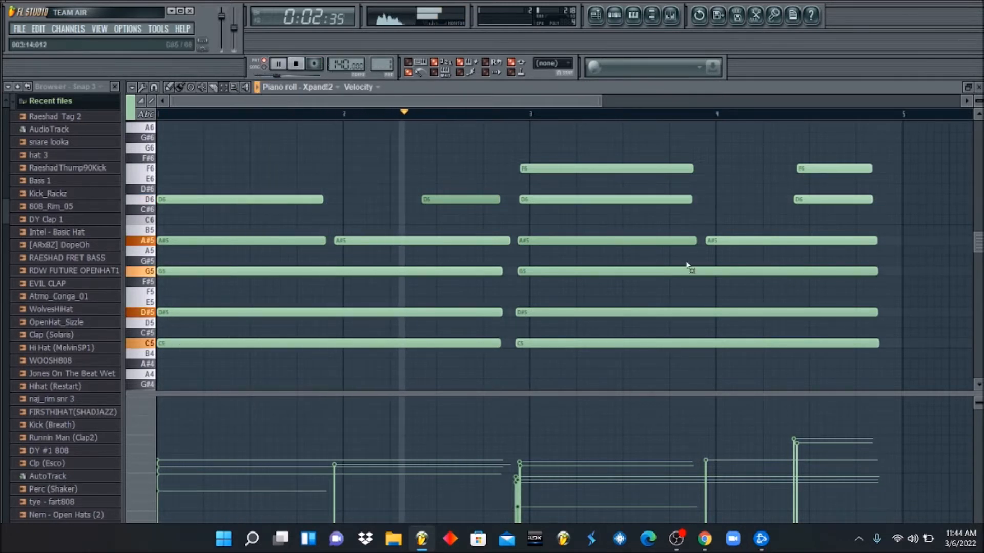
{"action": "left_click_drag", "start_coordinate": [873, 358], "coordinate": [586, 170]}
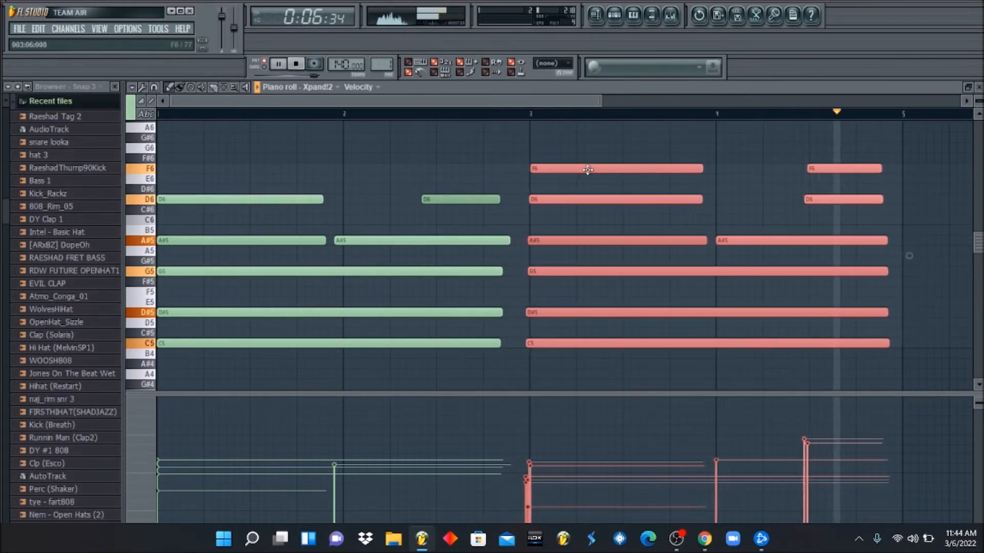
{"action": "left_click", "coordinate": [632, 154], "text": "ctrl"}
{"action": "key", "text": "space"}
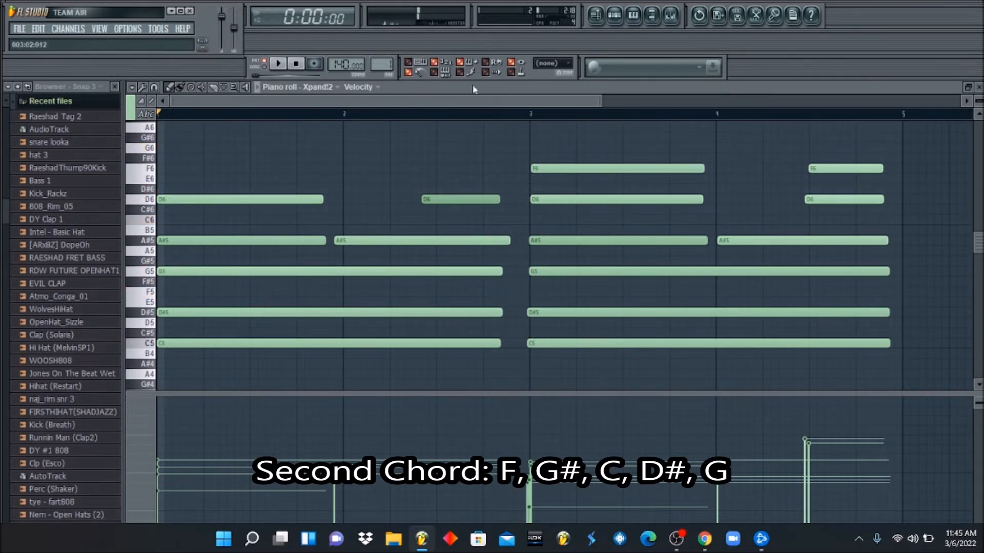
- Record the second violin chord, F, G#, C, D# and G, across bars 5 to 8
{"action": "left_click", "coordinate": [314, 64]}
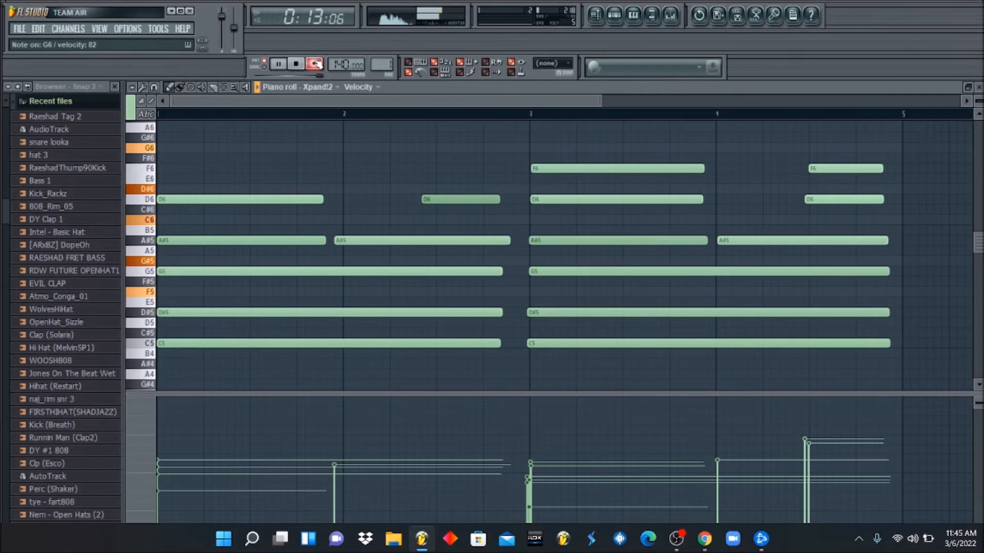
{"action": "key", "text": "space"}
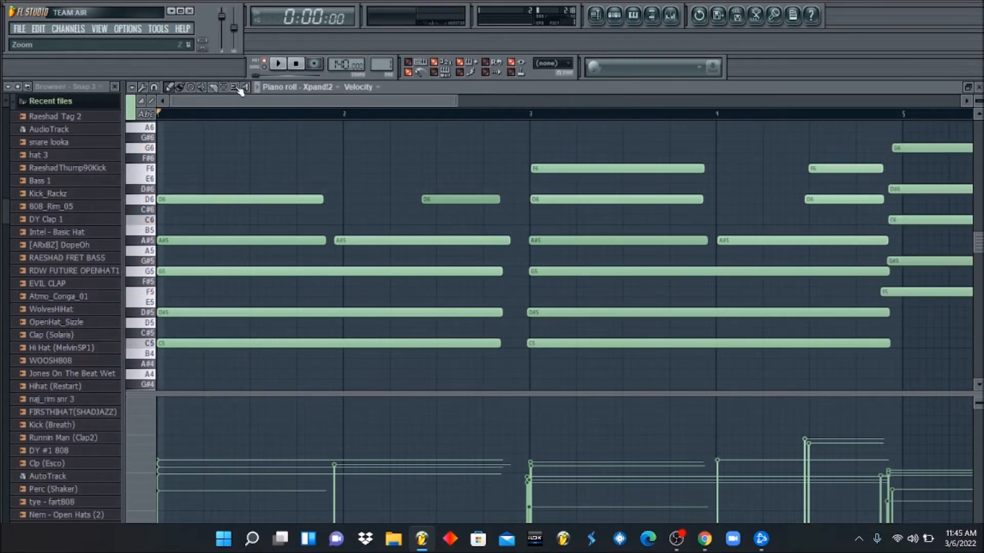
{"action": "right_click", "coordinate": [259, 143]}
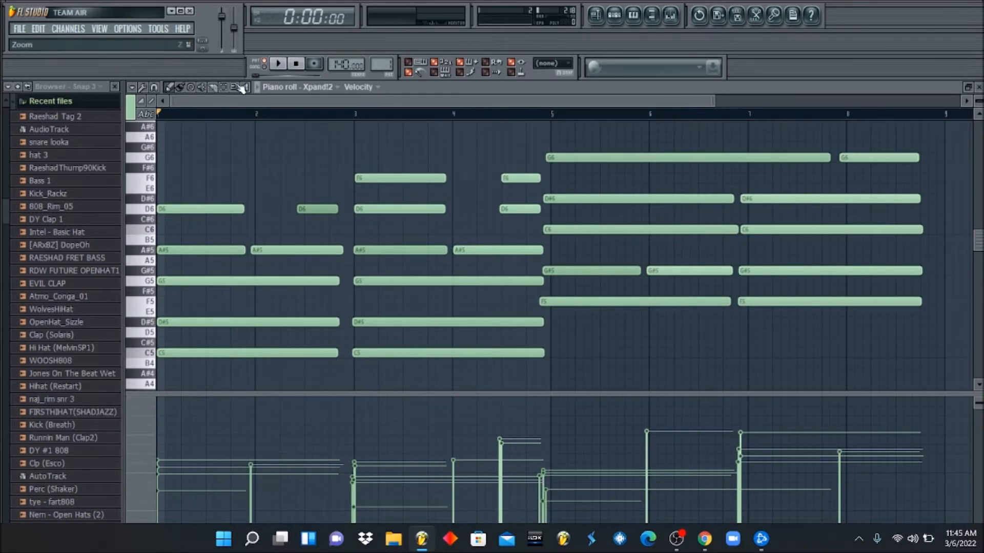
- Shift all the second chord's notes slightly later so they start at bar 5
{"action": "left_click_drag", "start_coordinate": [920, 326], "coordinate": [544, 153]}
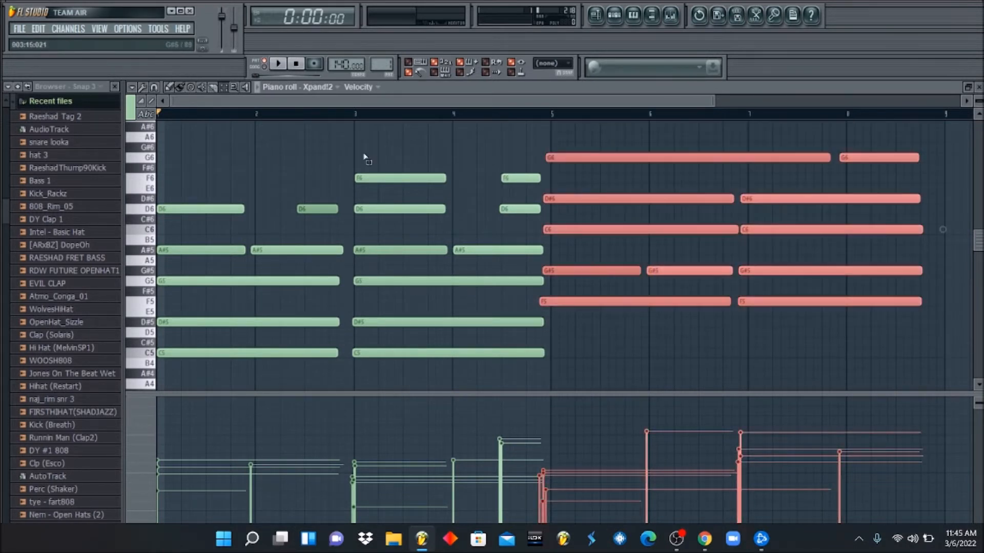
{"action": "left_click", "coordinate": [173, 88]}
{"action": "left_click_drag", "start_coordinate": [558, 158], "coordinate": [571, 162]}
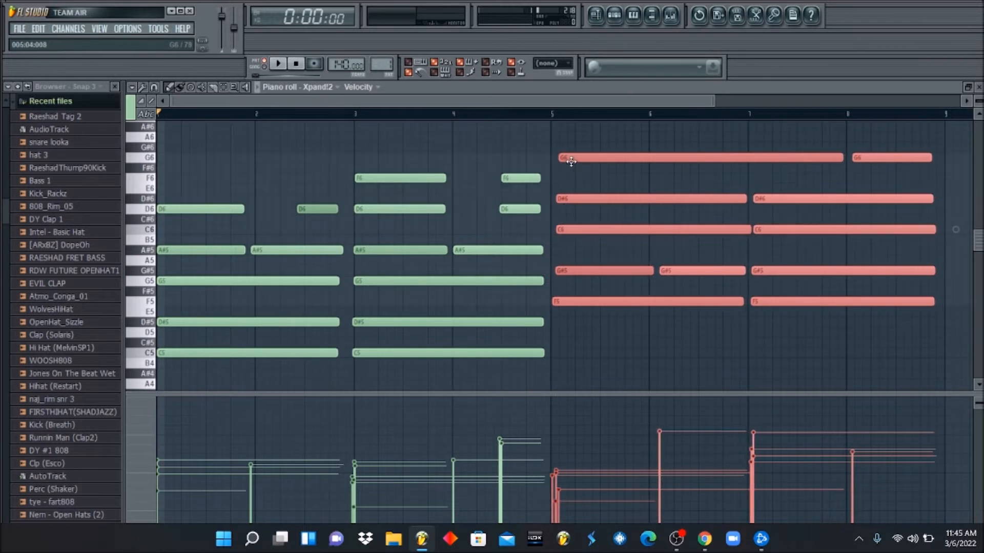
{"action": "left_click", "coordinate": [603, 127]}
{"action": "right_click", "coordinate": [605, 127]}
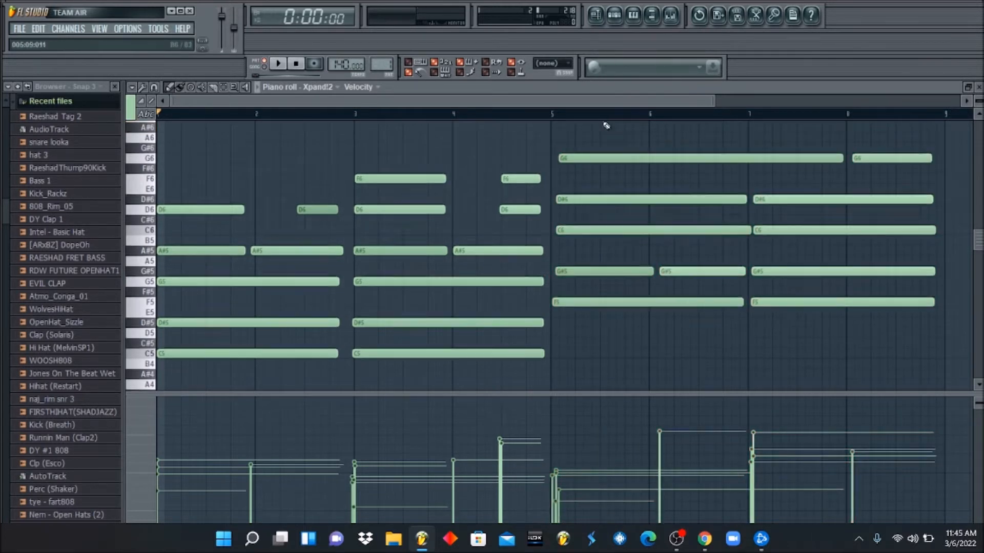
- Clone the Xpand!2 violin channel and assign the copy to mixer track 2
{"action": "left_click", "coordinate": [618, 15]}
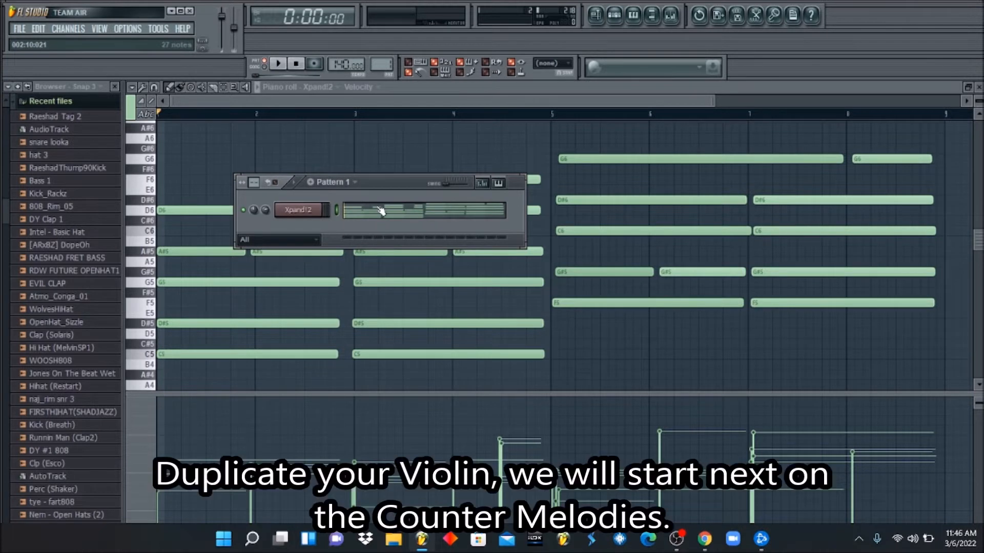
{"action": "key", "text": "alt+c"}
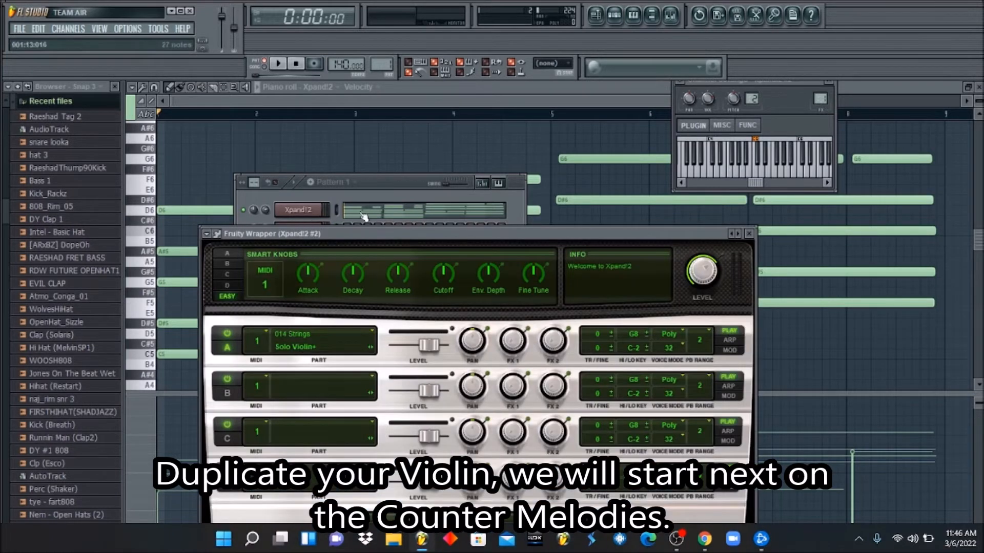
{"action": "left_click", "coordinate": [379, 203]}
{"action": "left_click", "coordinate": [681, 82]}
{"action": "left_click", "coordinate": [706, 109]}
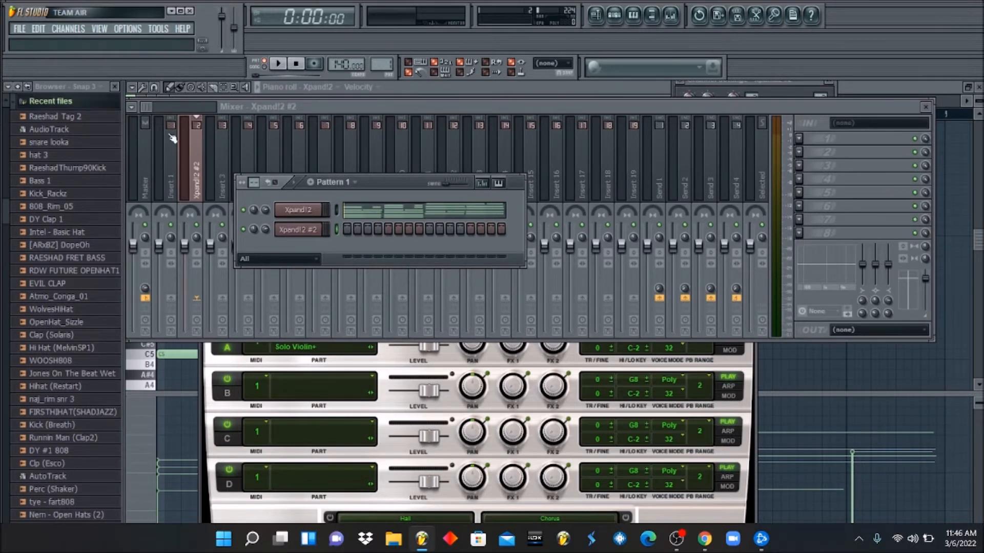
- Start saving the project under a new name and browse to Patches > Projects inside Program Files (x86)
{"action": "left_click", "coordinate": [20, 28]}
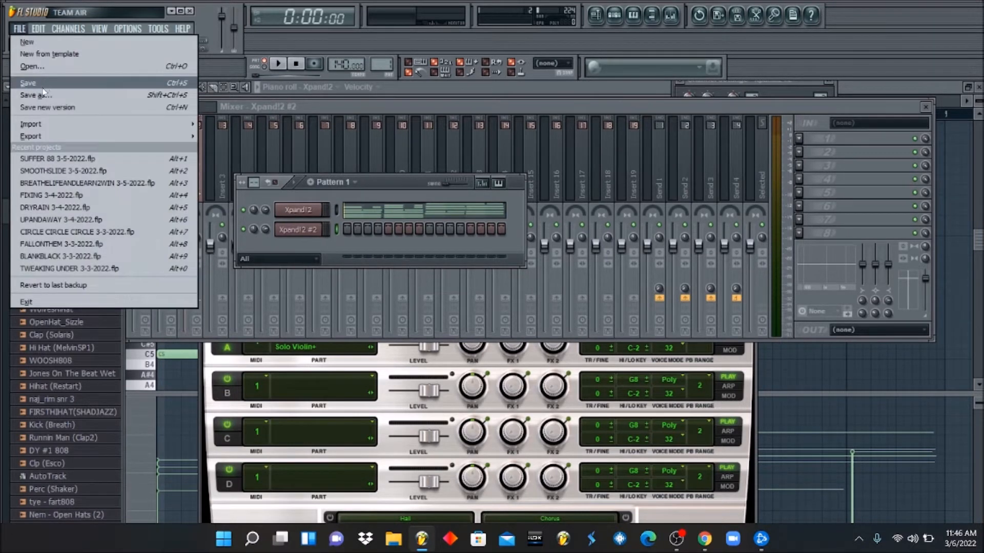
{"action": "left_click", "coordinate": [44, 95]}
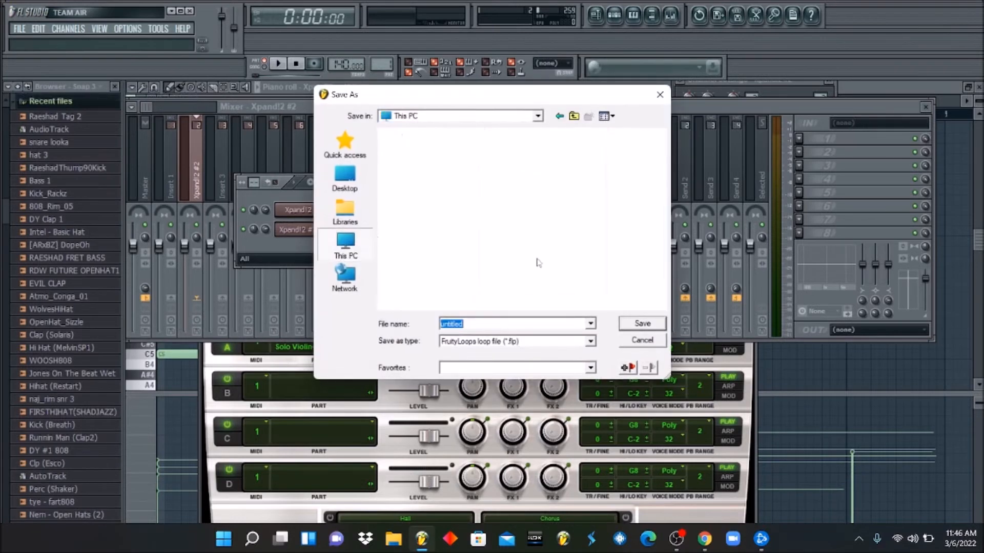
{"action": "scroll", "coordinate": [435, 245], "scroll_direction": "down", "scroll_amount": 3}
{"action": "double_click", "coordinate": [452, 216]}
{"action": "left_click", "coordinate": [439, 281]}
{"action": "double_click", "coordinate": [435, 283]}
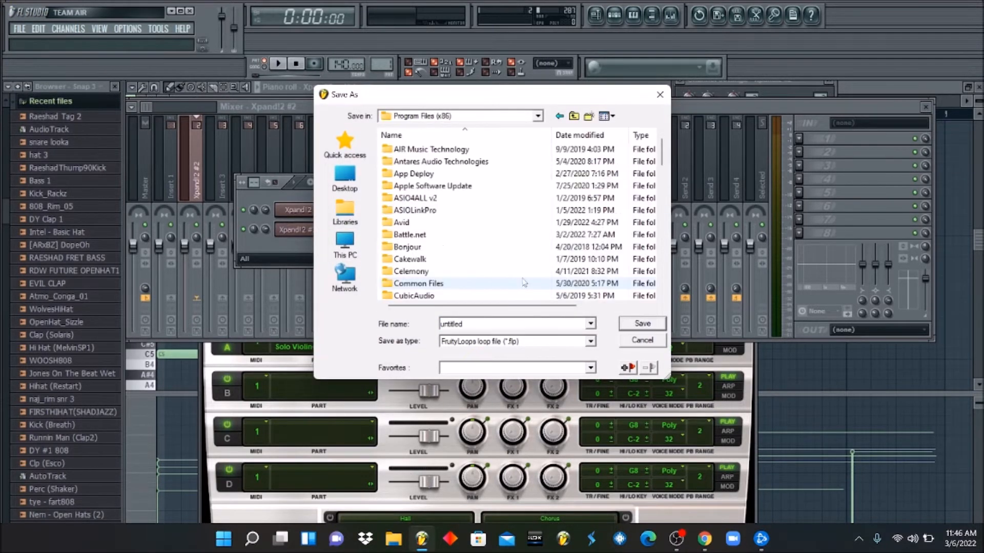
{"action": "scroll", "coordinate": [472, 279], "scroll_direction": "down", "scroll_amount": 10}
{"action": "scroll", "coordinate": [481, 215], "scroll_direction": "up", "scroll_amount": 1}
{"action": "scroll", "coordinate": [482, 210], "scroll_direction": "up", "scroll_amount": 3}
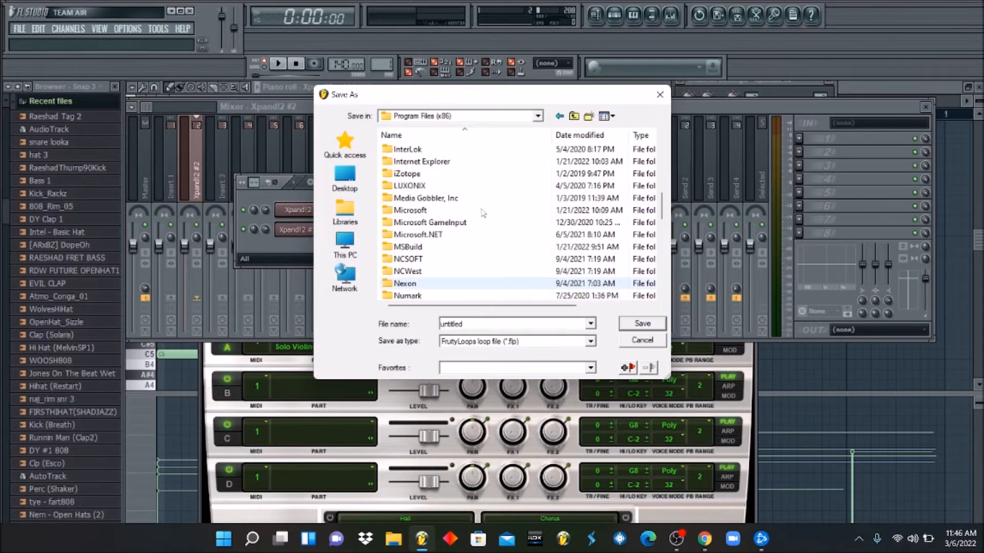
{"action": "left_click", "coordinate": [482, 209]}
{"action": "double_click", "coordinate": [431, 152]}
{"action": "double_click", "coordinate": [431, 161]}
{"action": "double_click", "coordinate": [430, 161]}
{"action": "double_click", "coordinate": [430, 162]}
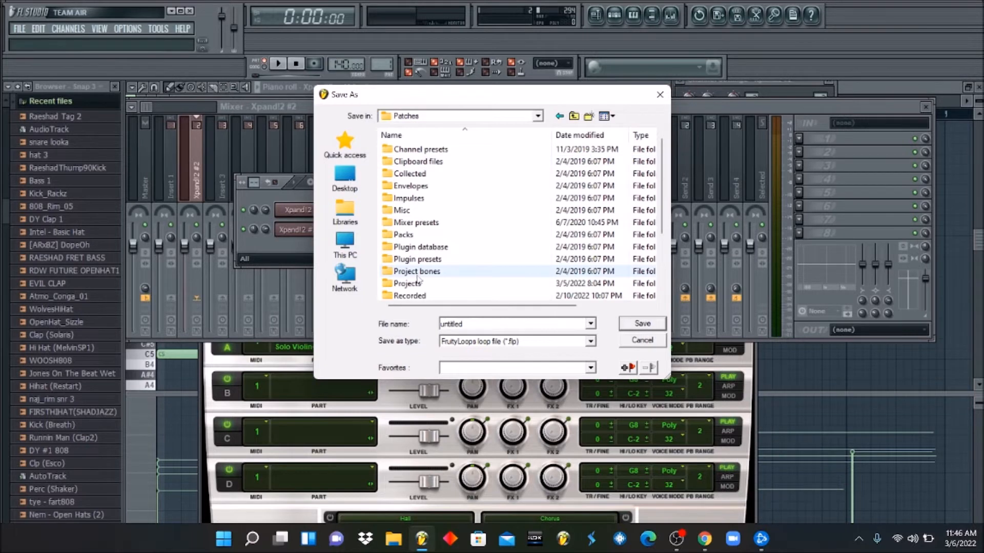
{"action": "double_click", "coordinate": [407, 283]}
- Save the project in the Projects folder as BEATNERD 101 SYMPHONY with the current date appended
{"action": "double_click", "coordinate": [467, 324]}
{"action": "type", "text": "BETANE"}
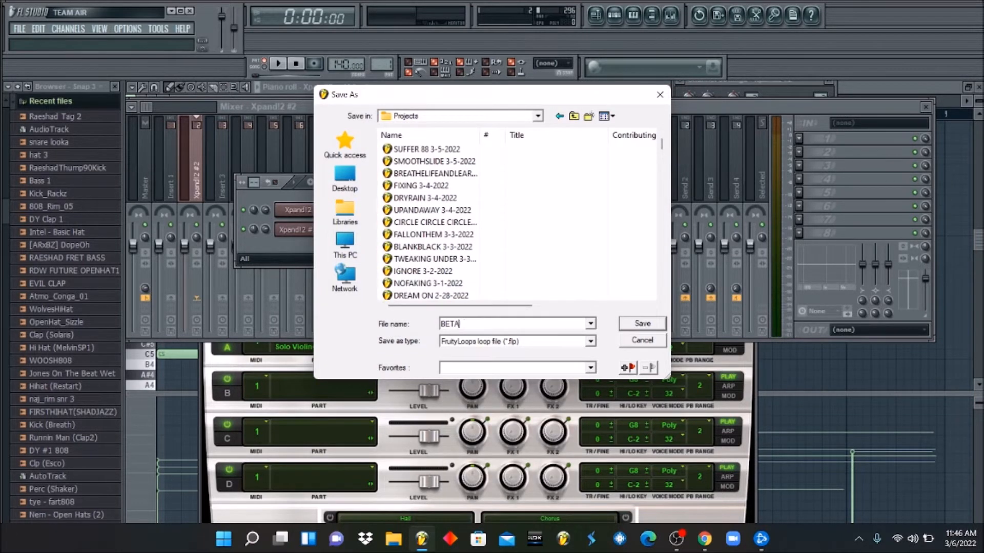
{"action": "key", "text": "BackSpace"}
{"action": "key", "text": "BackSpace"}
{"action": "type", "text": "ATNERD"}
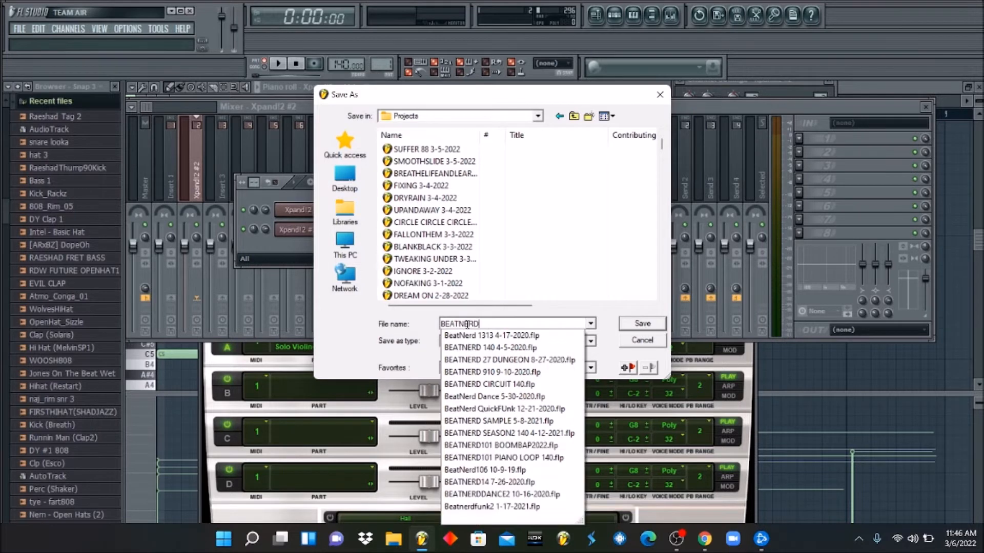
{"action": "type", "text": " 101 SYMPHONY"}
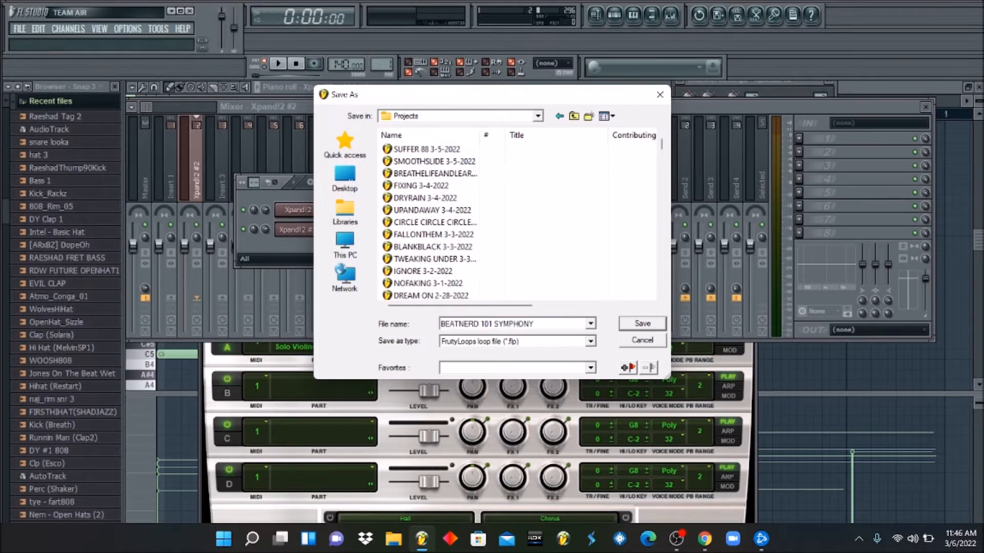
{"action": "key", "text": "Return"}
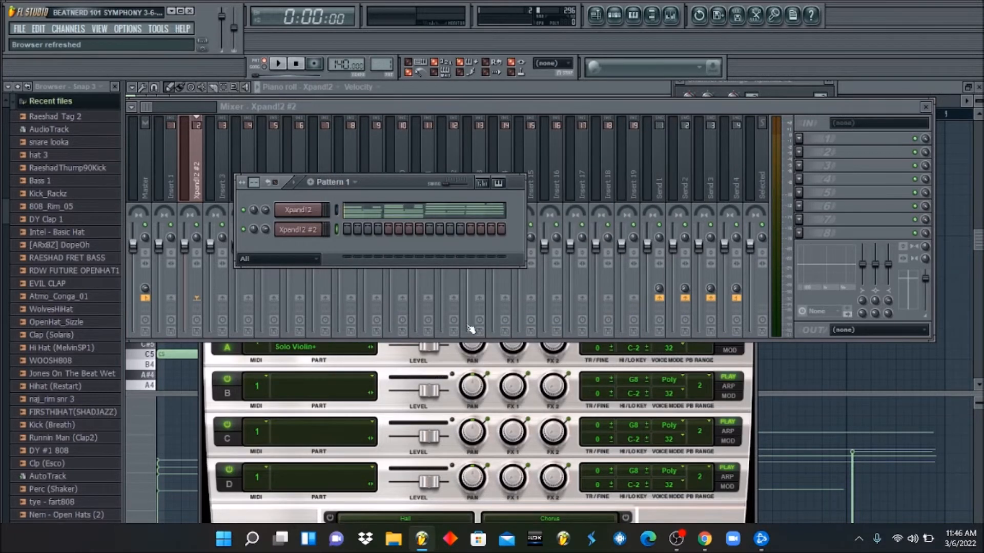
- Record a violin counter melody on Xpand!2 #2: D, G and A# over bars 1 to 4, then G#, C, D# and G over bars 5 to 8
{"action": "key", "text": "space"}
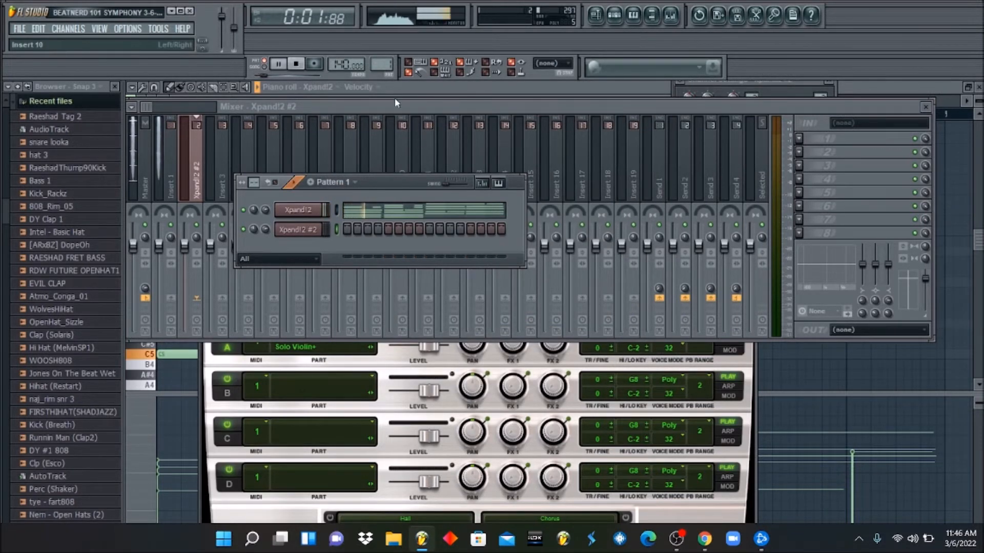
{"action": "left_click", "coordinate": [416, 74]}
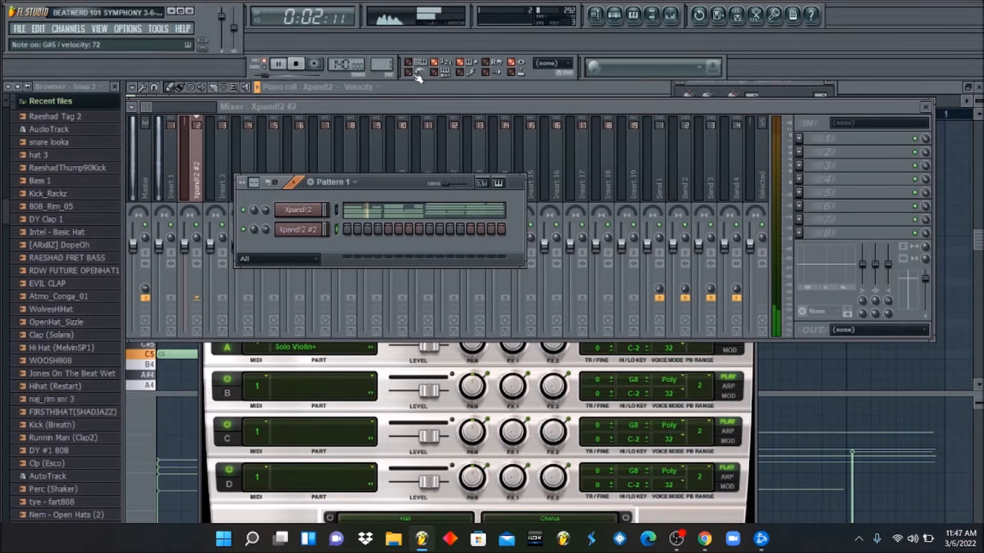
{"action": "key", "text": "space"}
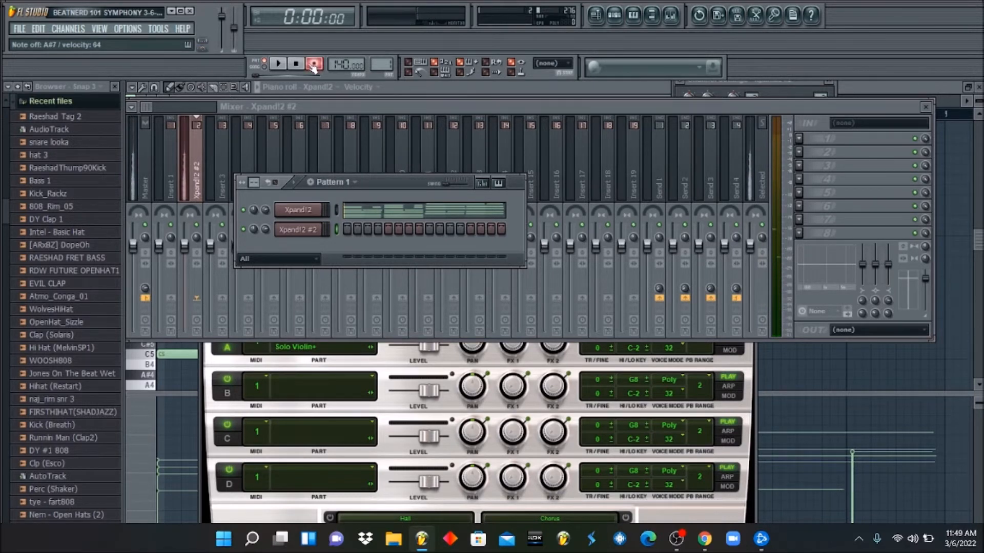
{"action": "key", "text": "space"}
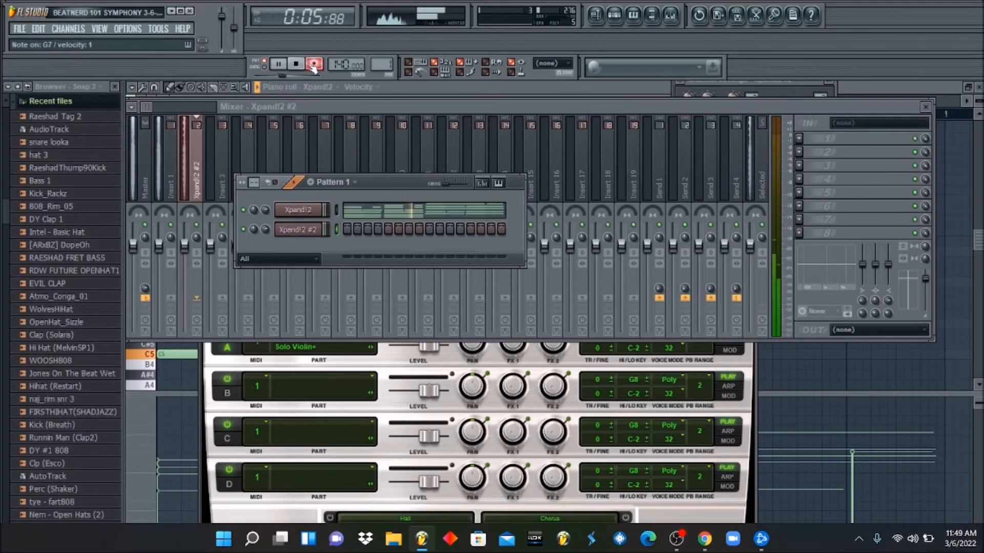
{"action": "key", "text": "space"}
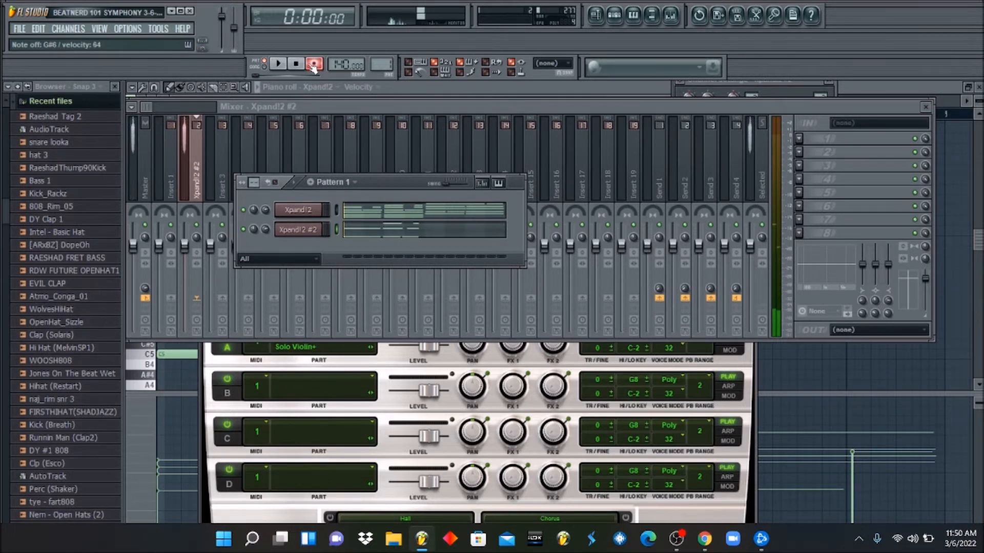
{"action": "key", "text": "space"}
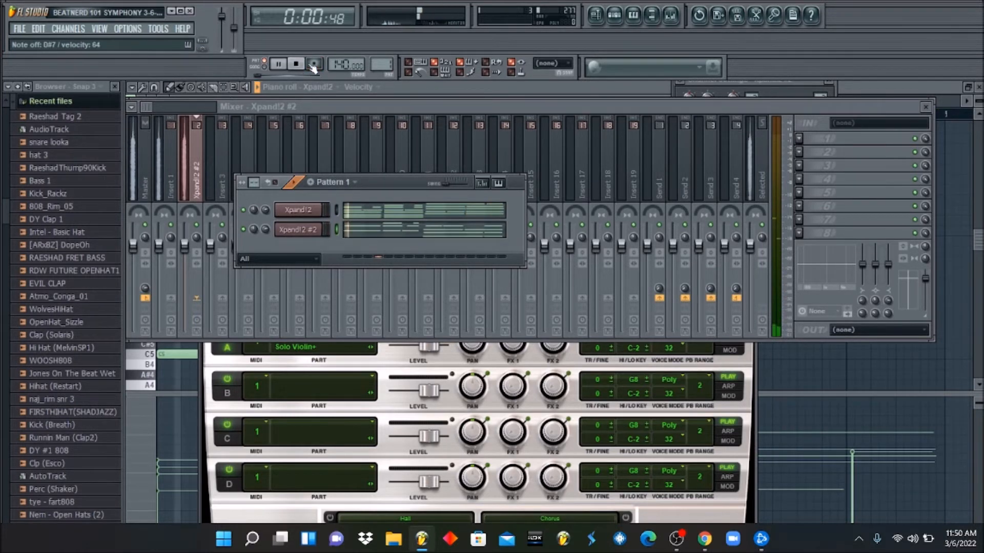
- In the Xpand!2 #2 piano roll, trim the starts of the G#6, C7 and first D#7 notes to begin around bar 5
{"action": "left_click", "coordinate": [392, 231]}
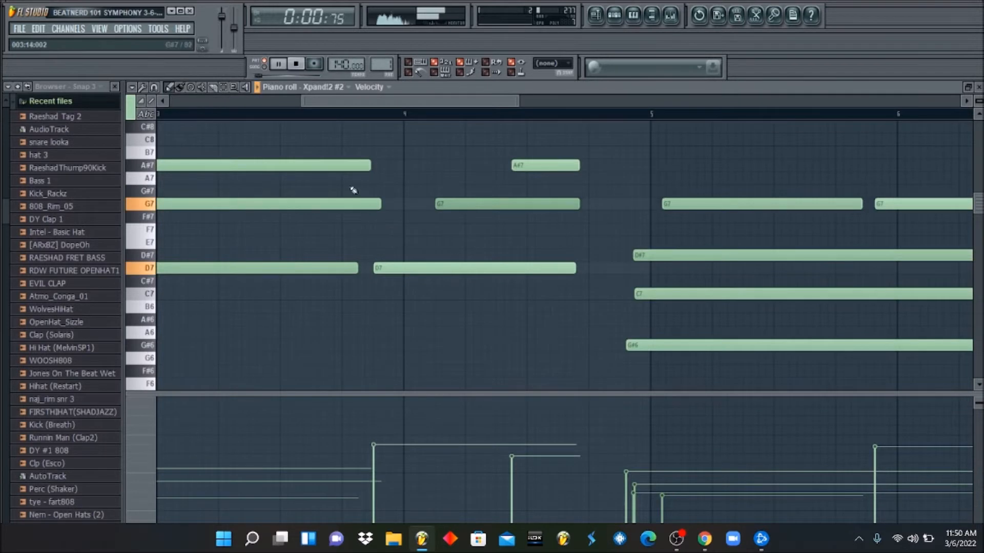
{"action": "left_click", "coordinate": [234, 87]}
{"action": "left_click", "coordinate": [226, 158]}
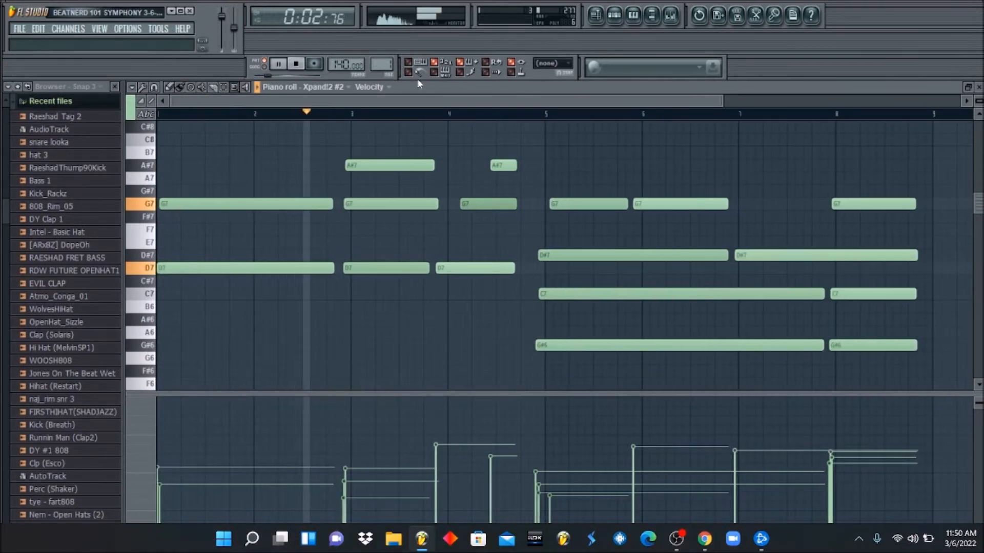
{"action": "key", "text": "space"}
{"action": "left_click", "coordinate": [171, 88]}
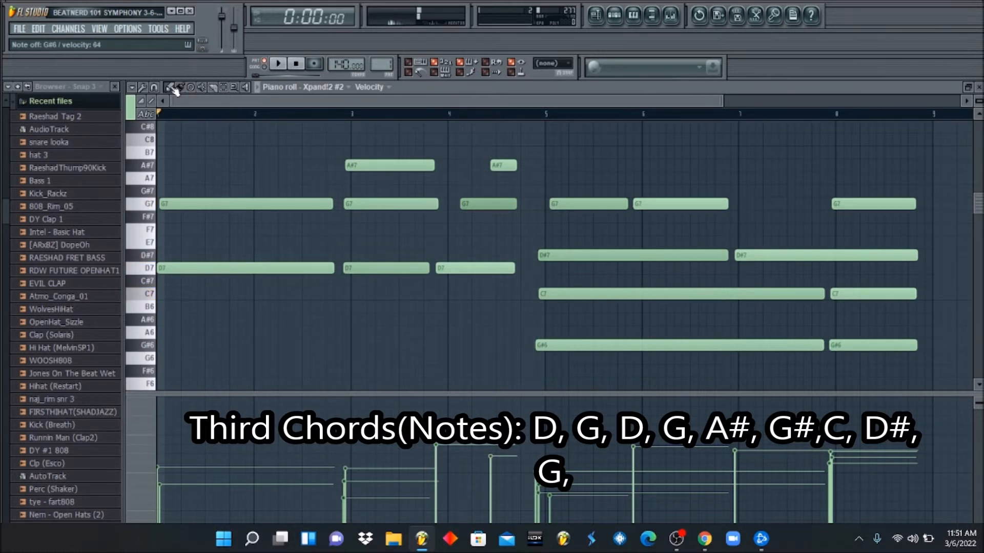
{"action": "key", "text": "space"}
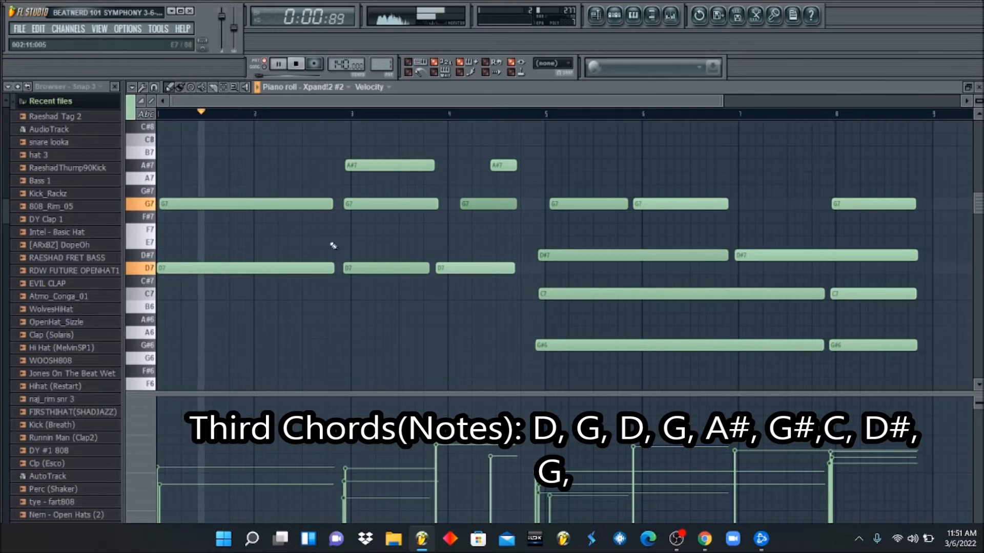
{"action": "left_click_drag", "start_coordinate": [538, 346], "coordinate": [551, 346]}
{"action": "left_click_drag", "start_coordinate": [543, 293], "coordinate": [547, 294]}
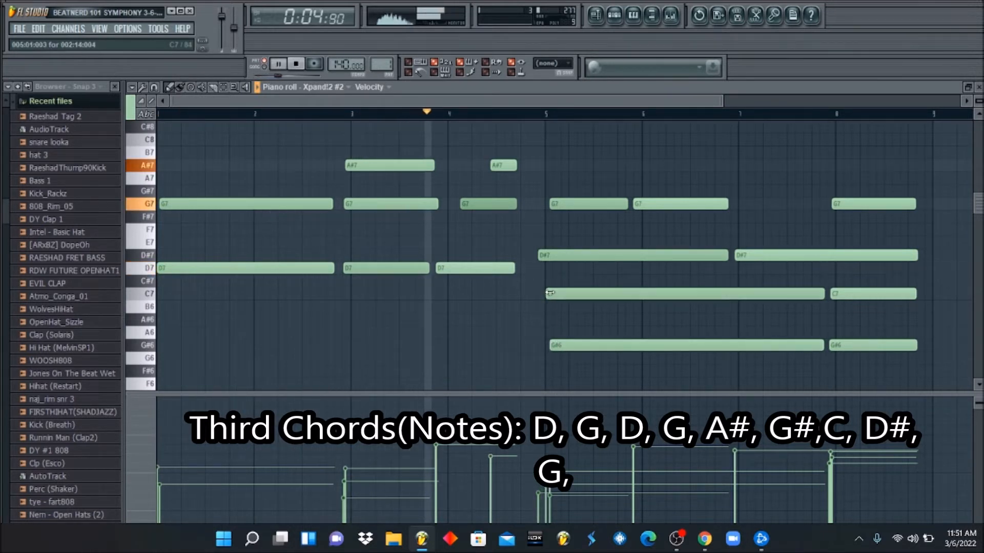
{"action": "left_click_drag", "start_coordinate": [539, 255], "coordinate": [552, 259]}
- Trim the second D#7 note to start at bar 7 and move the last two G7 notes later to bars 6 and 8
{"action": "left_click_drag", "start_coordinate": [737, 257], "coordinate": [742, 257]}
{"action": "left_click_drag", "start_coordinate": [664, 207], "coordinate": [676, 208]}
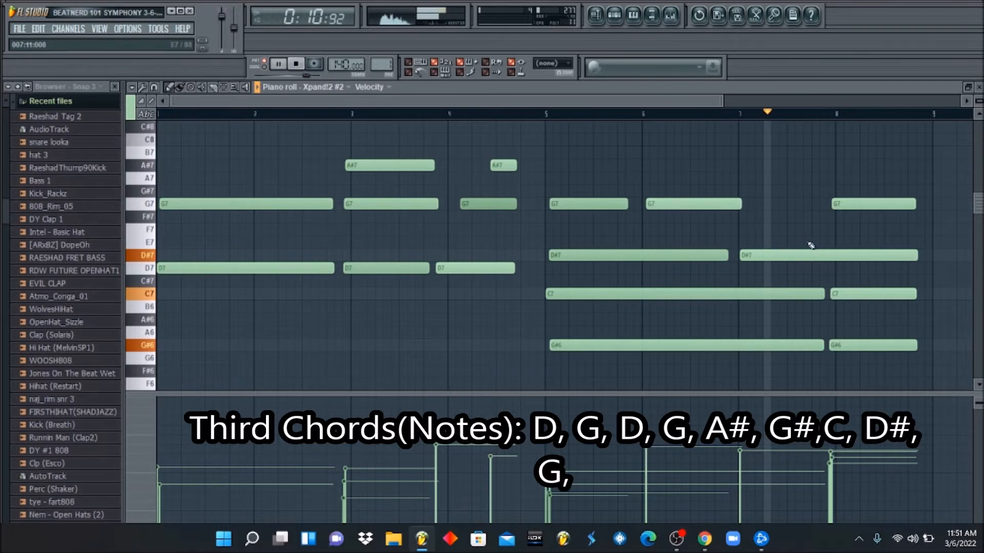
{"action": "left_click_drag", "start_coordinate": [869, 204], "coordinate": [877, 205]}
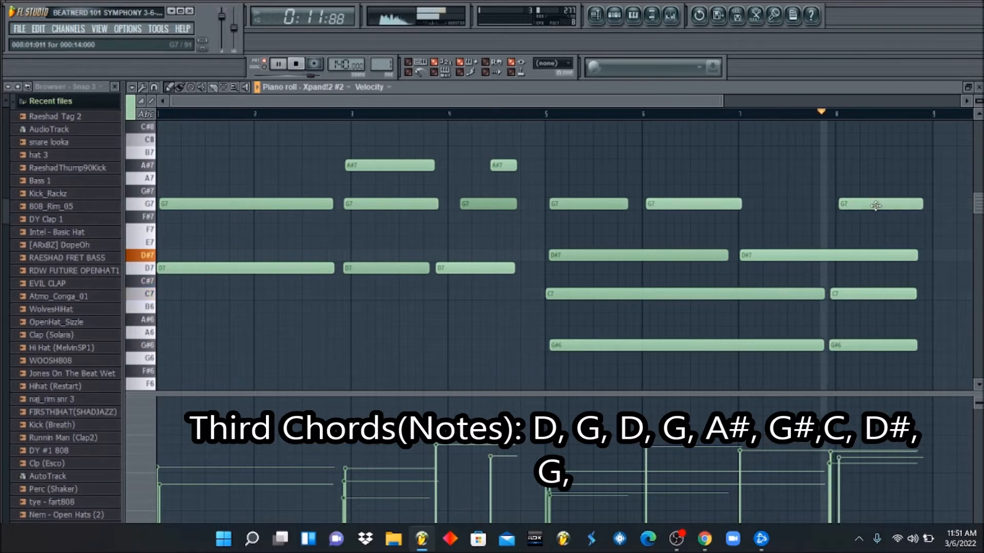
- Adjust the Xpand!2 #2 channel's panning and trim the start of the D7 note at bar 3 slightly later
{"action": "left_click", "coordinate": [614, 15]}
{"action": "left_click_drag", "start_coordinate": [253, 230], "coordinate": [253, 245]}
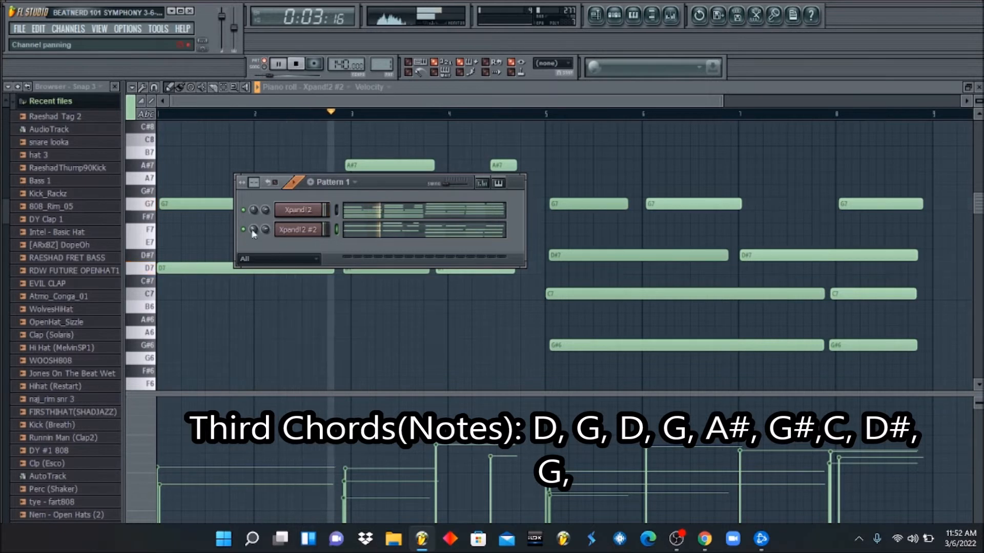
{"action": "key", "text": "F6"}
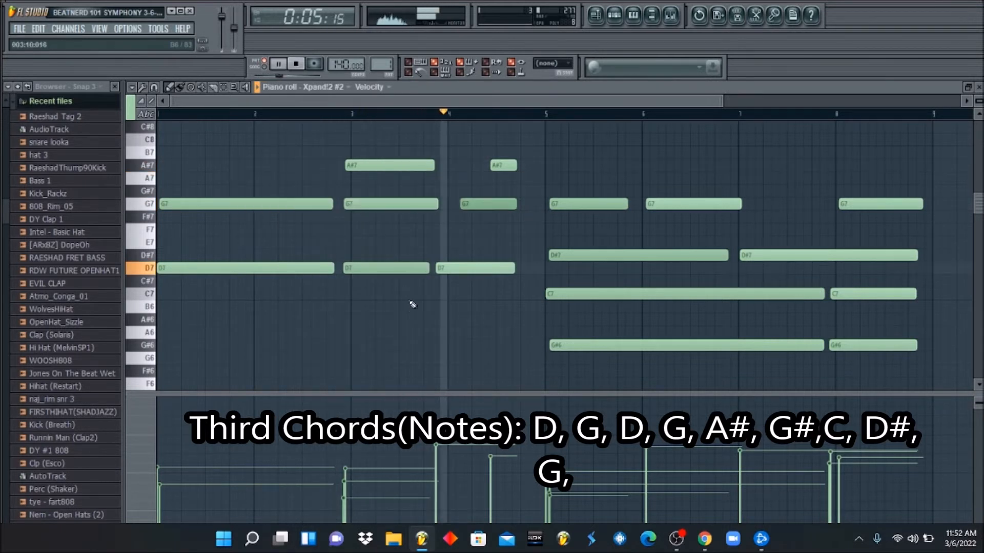
{"action": "key", "text": "F6"}
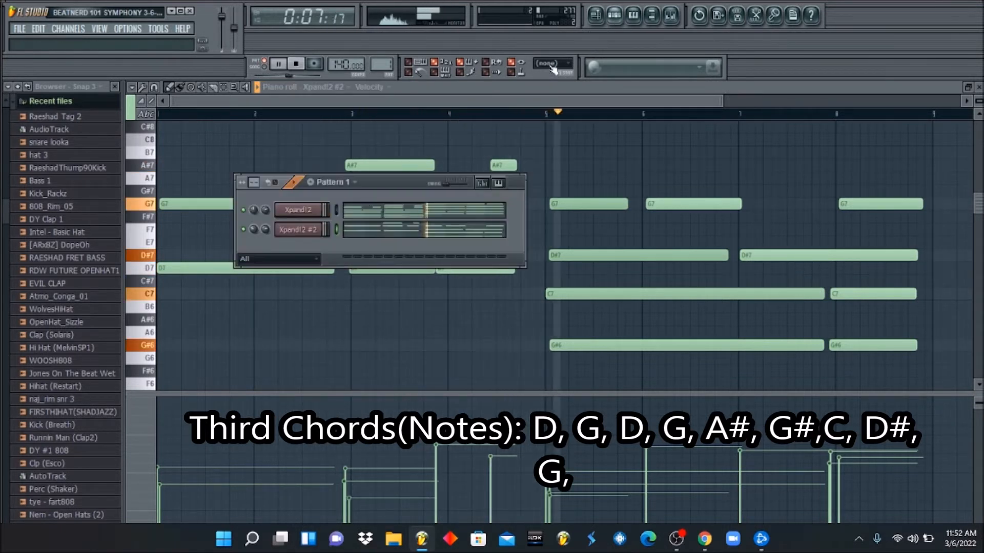
- Clone the violin channel again and record a single-note counter melody of D5, A#4, D#5 and F5 across bars 1 to 8
{"action": "key", "text": "space"}
{"action": "key", "text": "alt+c"}
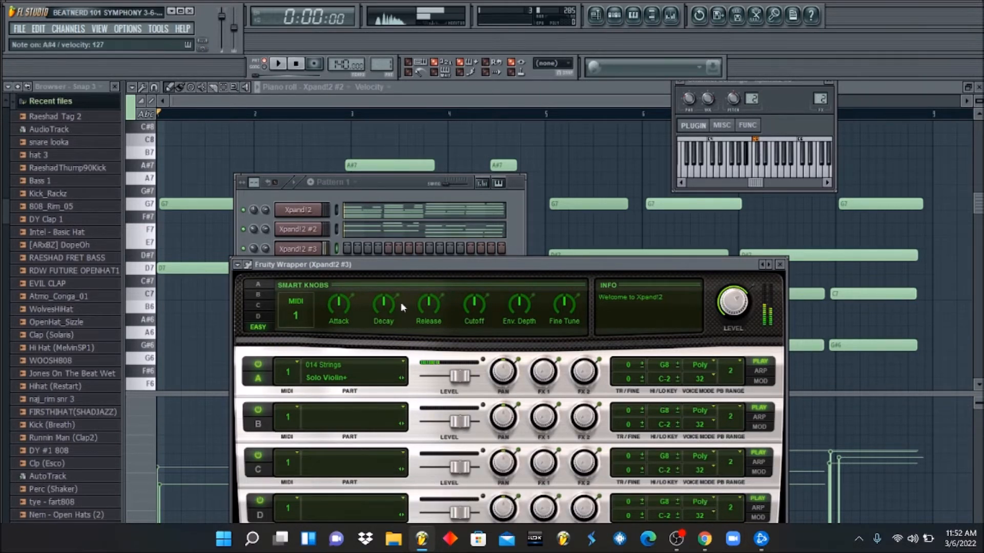
{"action": "left_click", "coordinate": [314, 63]}
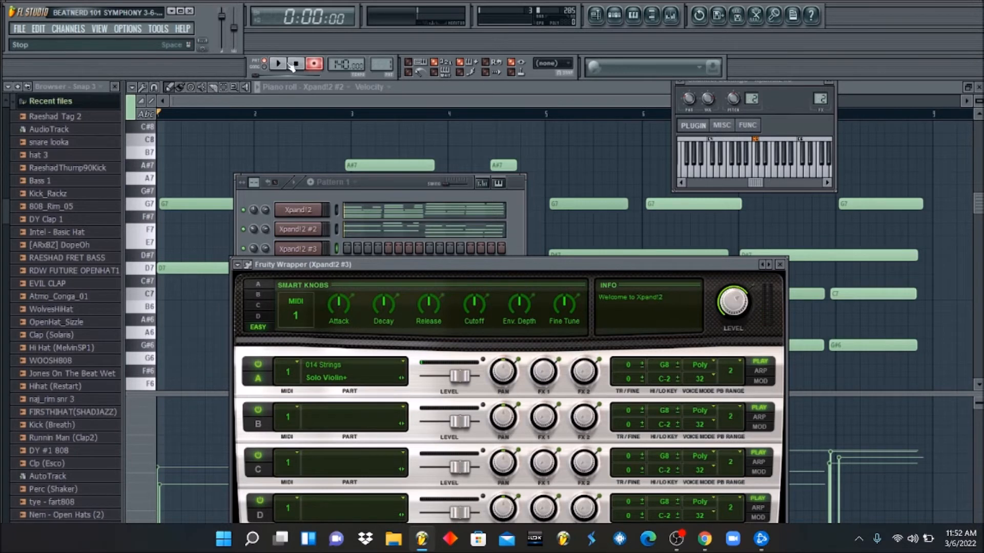
{"action": "left_click", "coordinate": [279, 64]}
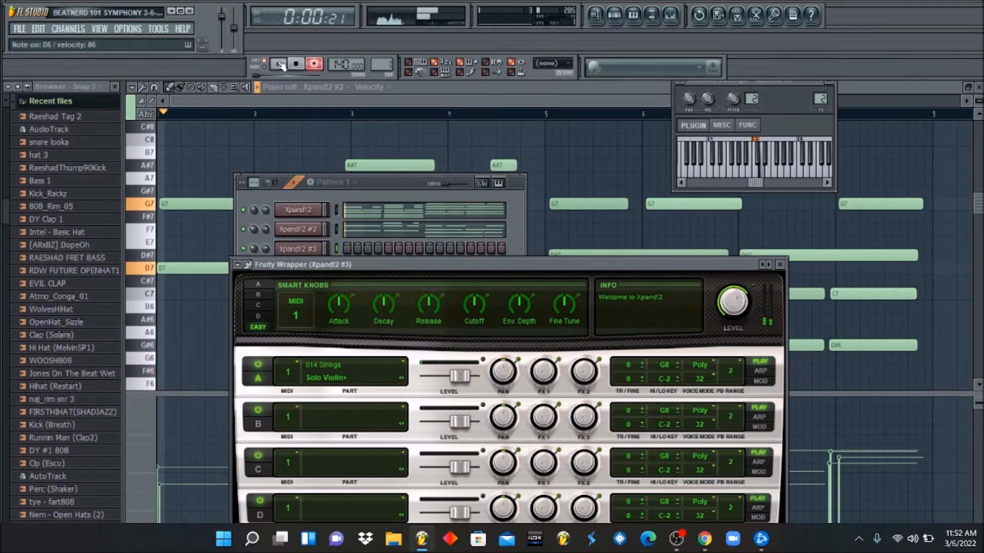
{"action": "key", "text": "space"}
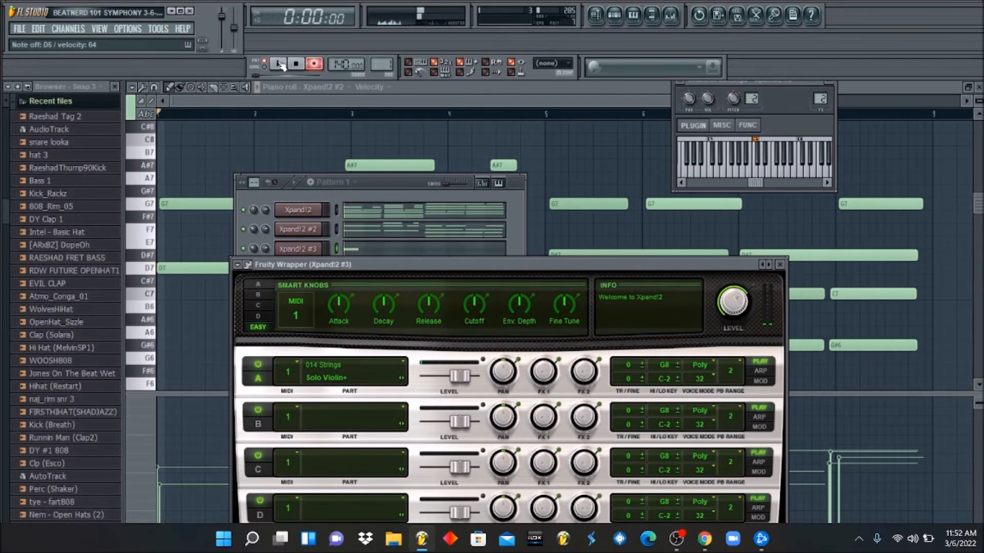
{"action": "left_click", "coordinate": [281, 64]}
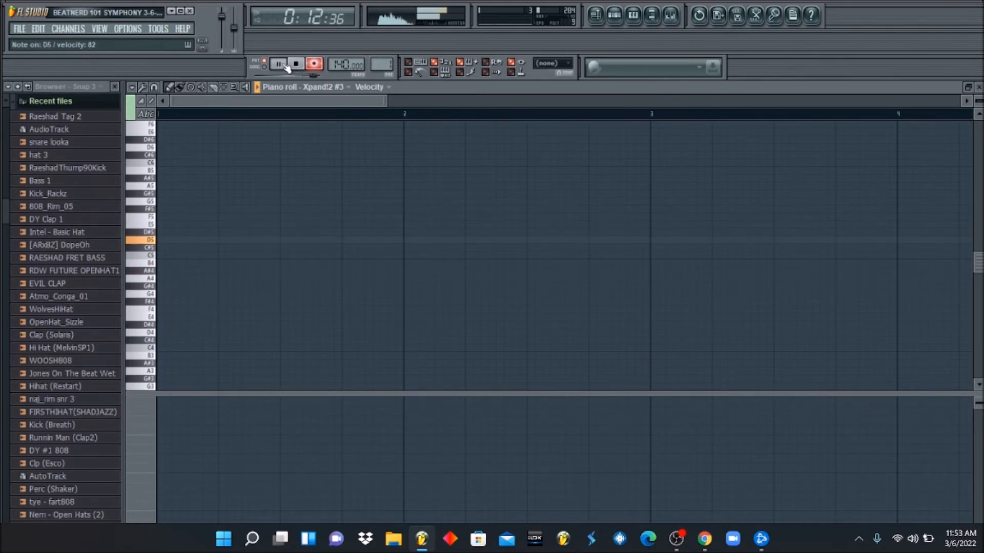
{"action": "left_click", "coordinate": [317, 67]}
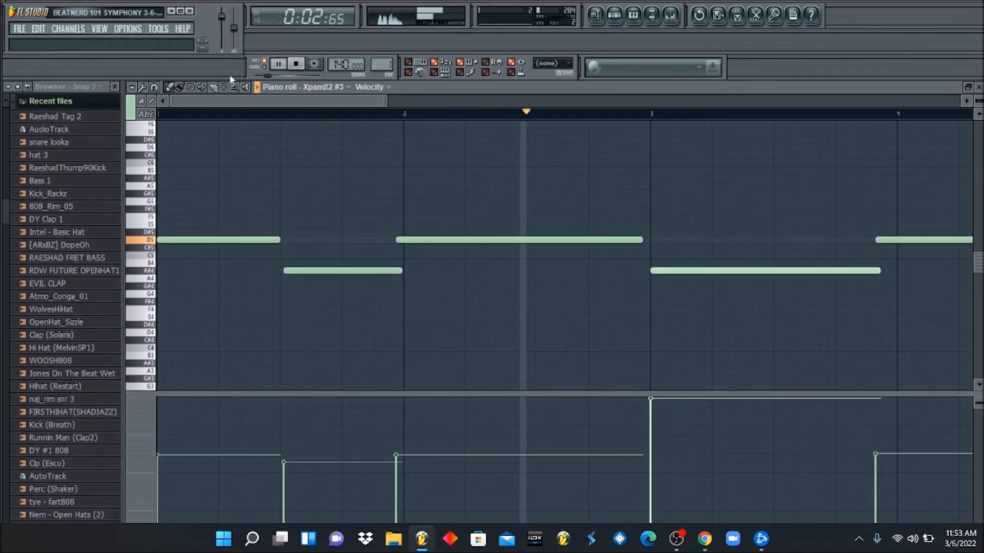
- Shift all the new counter-melody notes slightly later and extend the first D5 note back to the start of bar 1
{"action": "left_click", "coordinate": [235, 88]}
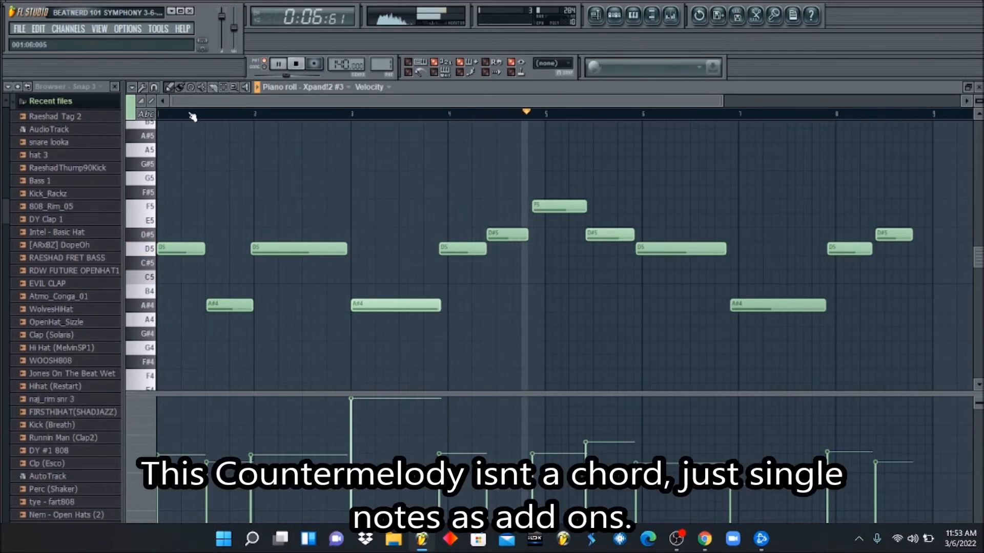
{"action": "left_click", "coordinate": [155, 87]}
{"action": "left_click", "coordinate": [220, 106]}
{"action": "left_click", "coordinate": [155, 88]}
{"action": "left_click", "coordinate": [163, 115]}
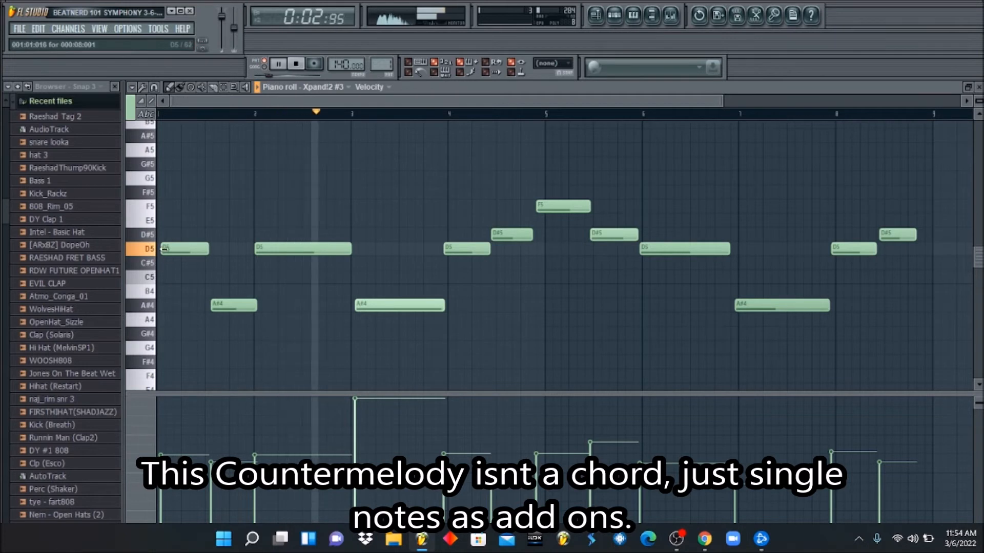
{"action": "key", "text": "space"}
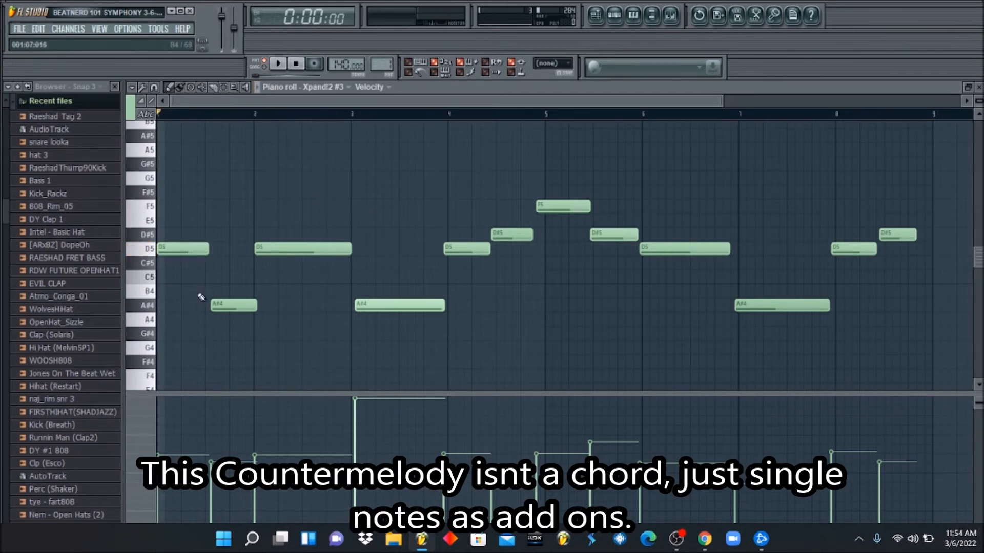
- Clone the third violin channel to hold a fourth counter melody and play the pattern briefly
{"action": "left_click", "coordinate": [615, 14]}
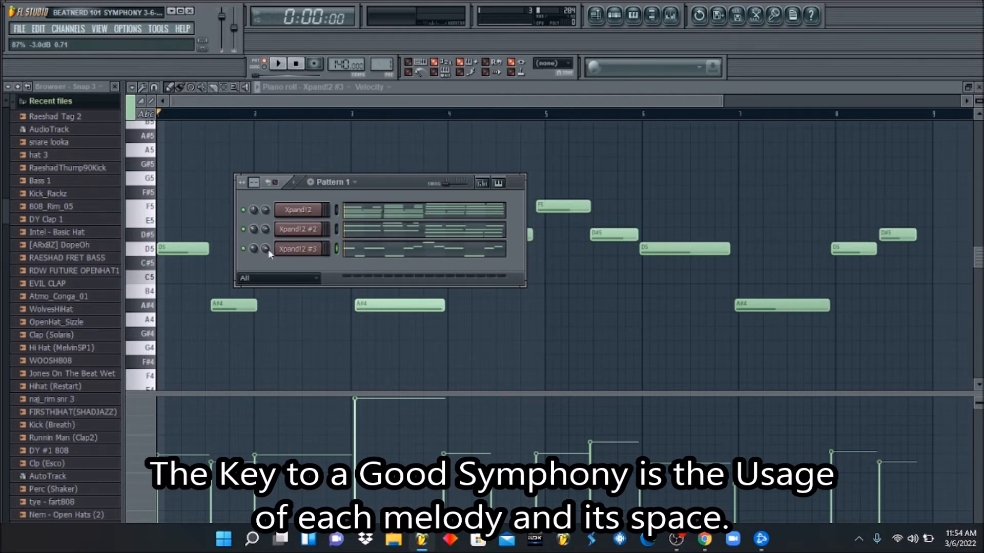
{"action": "key", "text": "alt+c"}
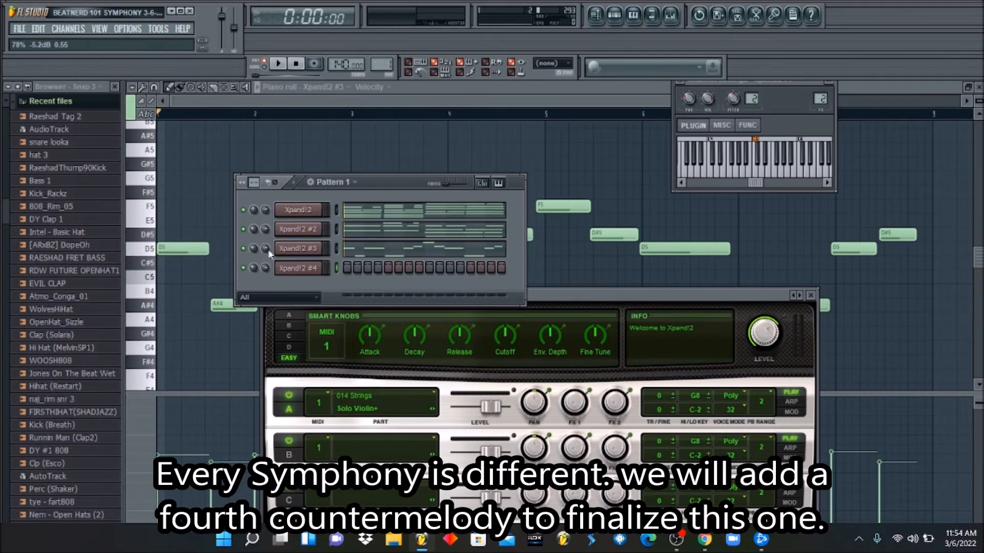
{"action": "left_click", "coordinate": [277, 65]}
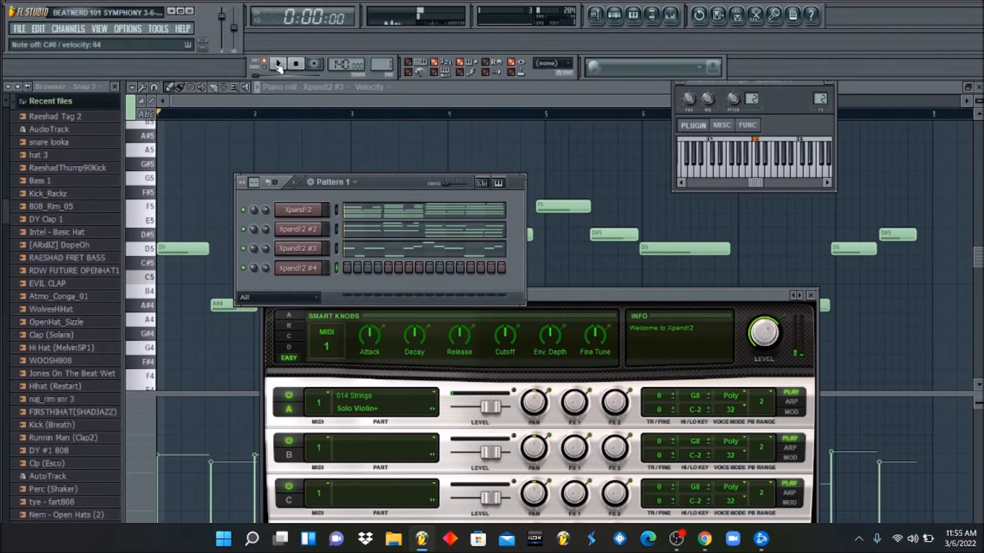
{"action": "left_click", "coordinate": [278, 64]}
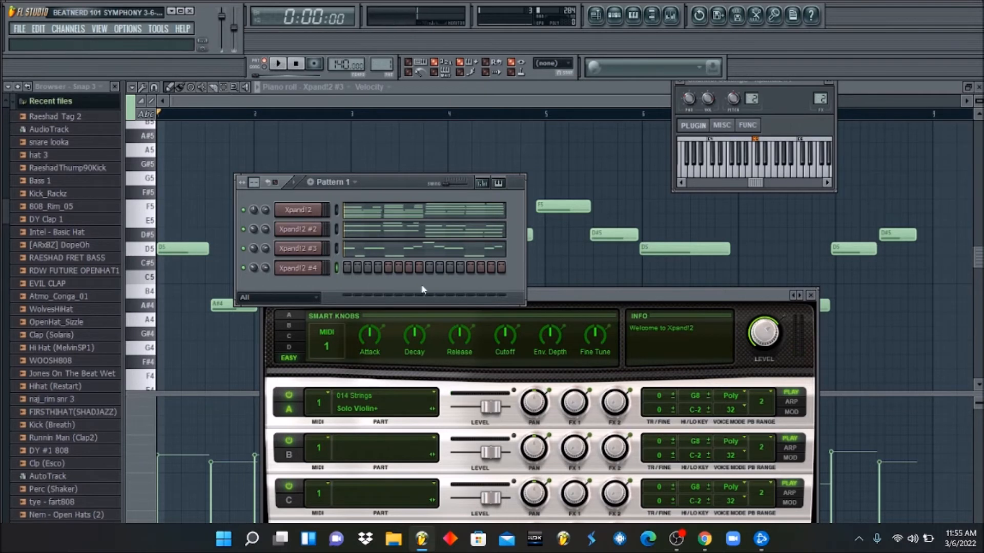
- Change part A of the newly cloned Xpand!2 channel to Pizzicato Strings from the 014 Strings category
{"action": "left_click_drag", "start_coordinate": [602, 295], "coordinate": [560, 193]}
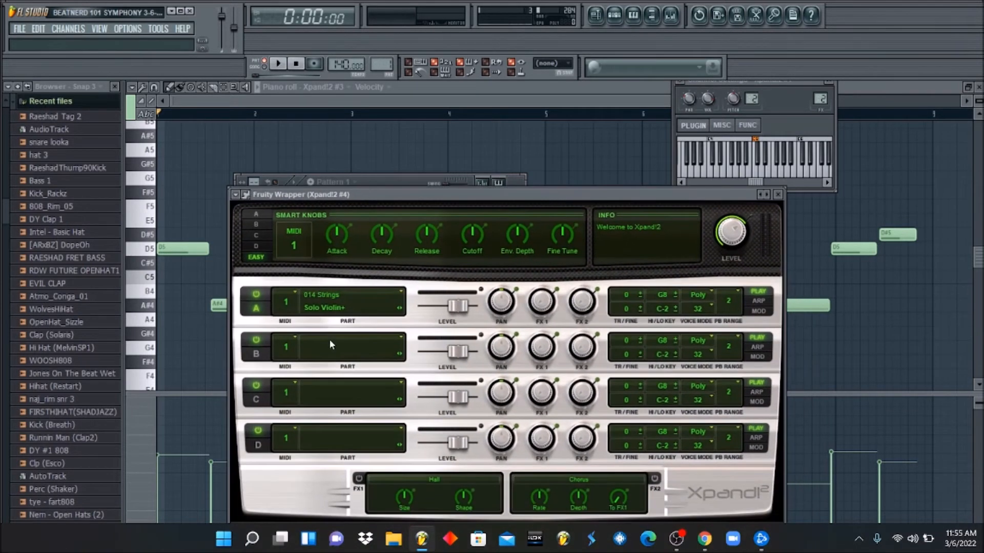
{"action": "left_click", "coordinate": [326, 308]}
{"action": "mouse_move", "coordinate": [338, 440]}
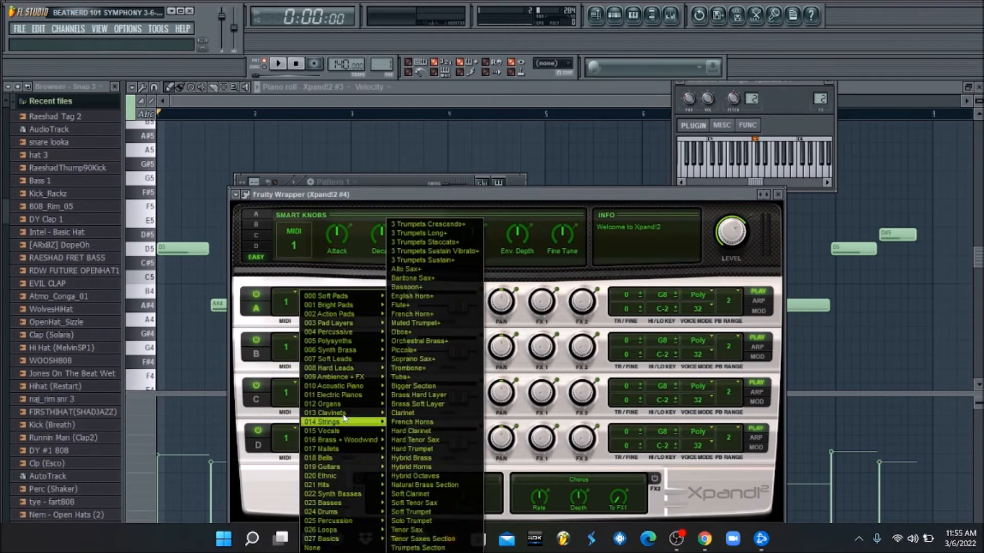
{"action": "mouse_move", "coordinate": [338, 422]}
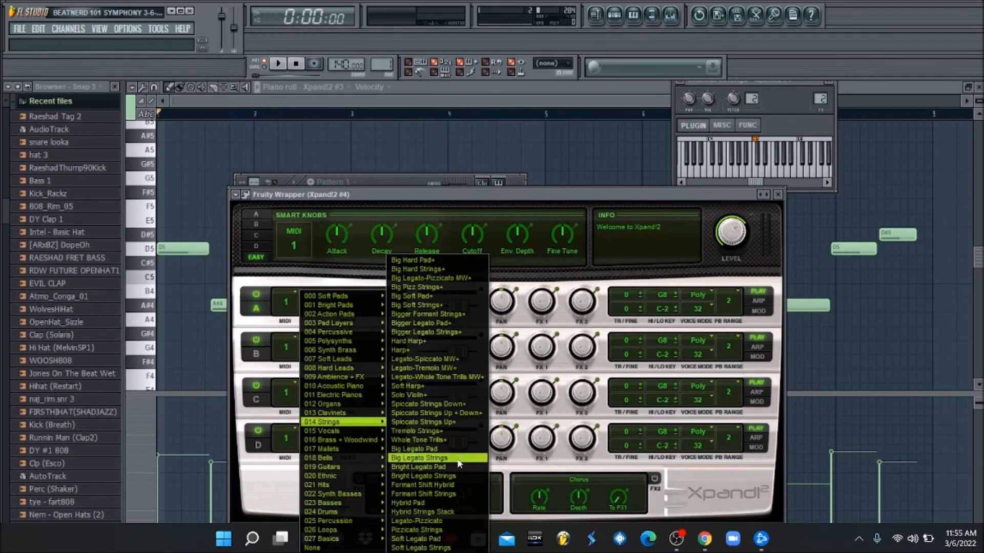
{"action": "left_click", "coordinate": [426, 530]}
- Record a single-note pizzicato counter melody between D#6 and D#7 across bars 1 to 8 on Xpand!2 #4
{"action": "left_click", "coordinate": [410, 182]}
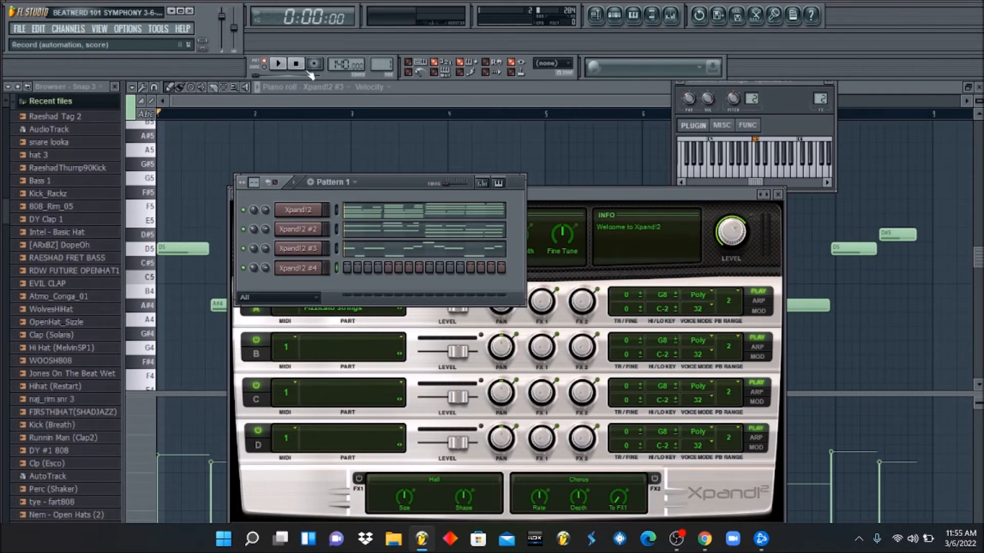
{"action": "key", "text": "space"}
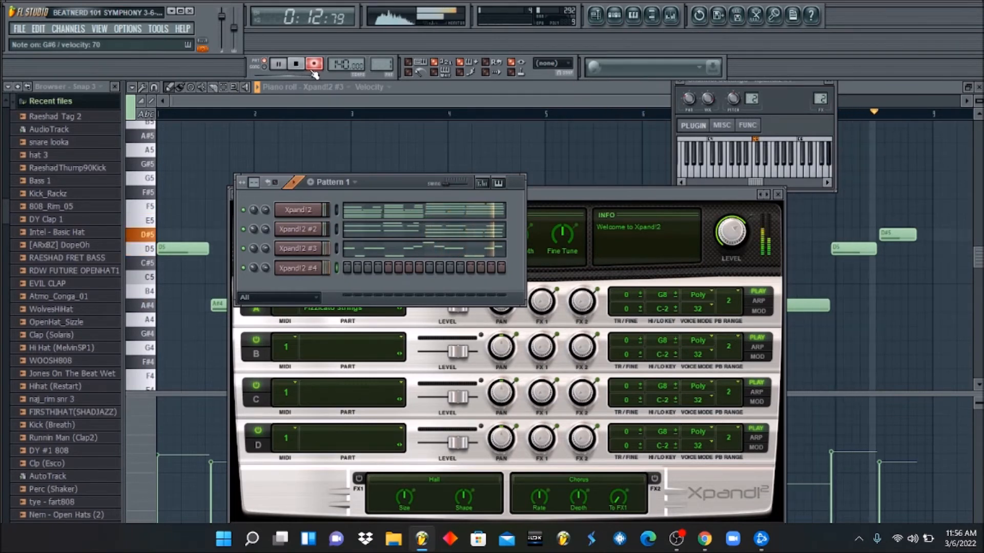
{"action": "key", "text": "space"}
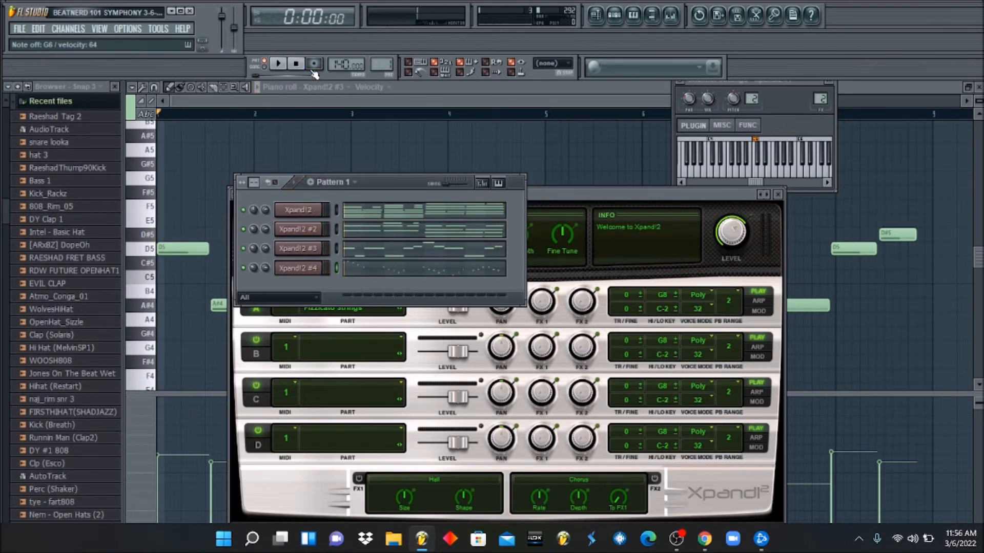
- Open the recorded pizzicato notes in the piano roll, select them all and set the snap to Line
{"action": "left_click", "coordinate": [409, 268]}
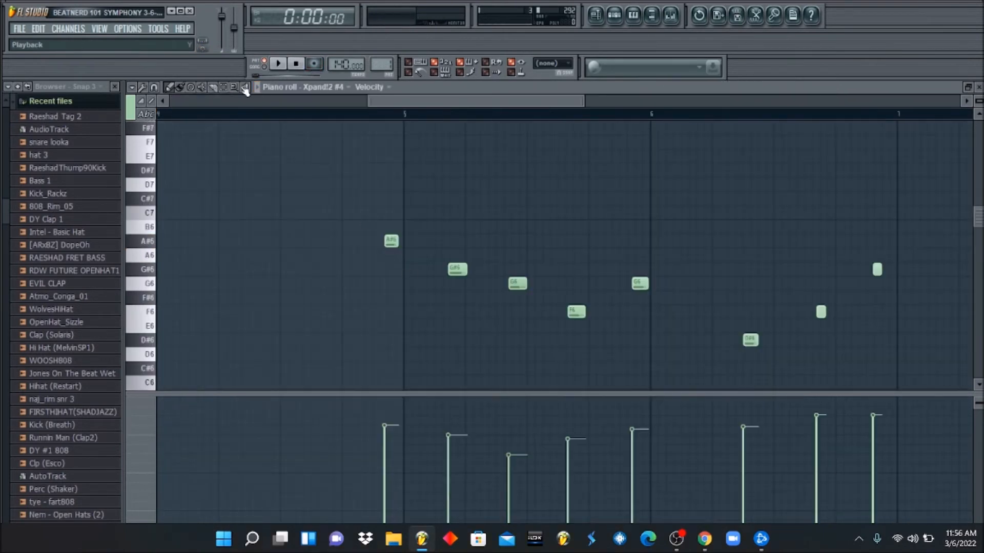
{"action": "right_click", "coordinate": [242, 152]}
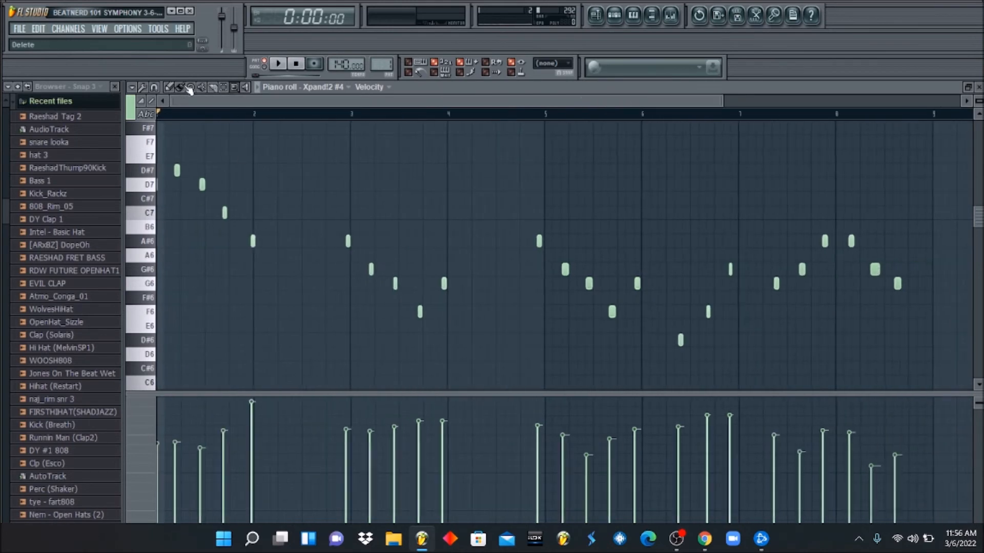
{"action": "left_click", "coordinate": [171, 87]}
{"action": "key", "text": "ctrl+a"}
{"action": "left_click", "coordinate": [154, 88]}
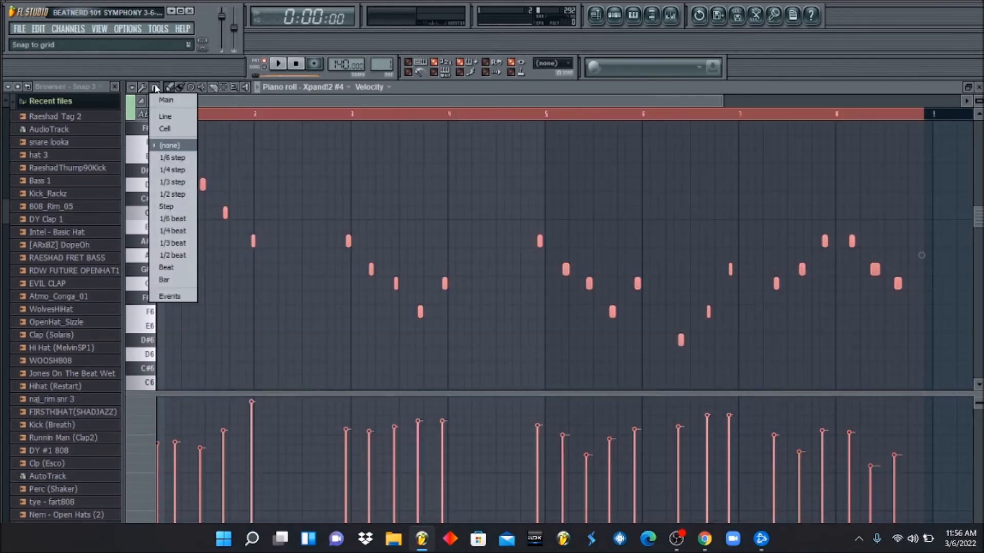
{"action": "left_click", "coordinate": [165, 117]}
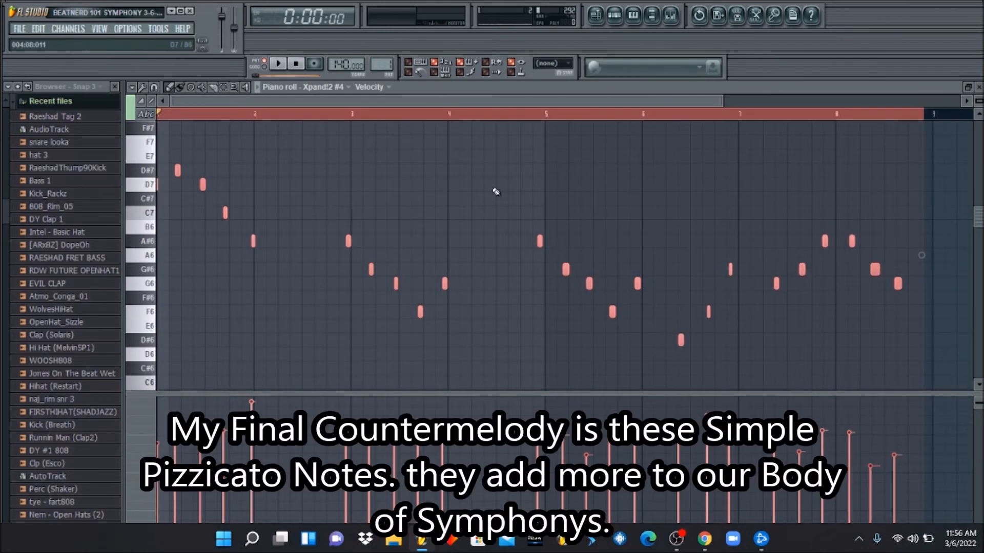
- Try quantizing the selected pizzicato notes as recorded and listen to the timing
{"action": "key", "text": "ctrl+q"}
{"action": "key", "text": "space"}
{"action": "key", "text": "space"}
{"action": "key", "text": "ctrl+z"}
{"action": "key", "text": "space"}
{"action": "key", "text": "space"}
- Shift all the pizzicato notes slightly later, quantize them during playback and clear the selection
{"action": "left_click_drag", "start_coordinate": [179, 174], "coordinate": [180, 176]}
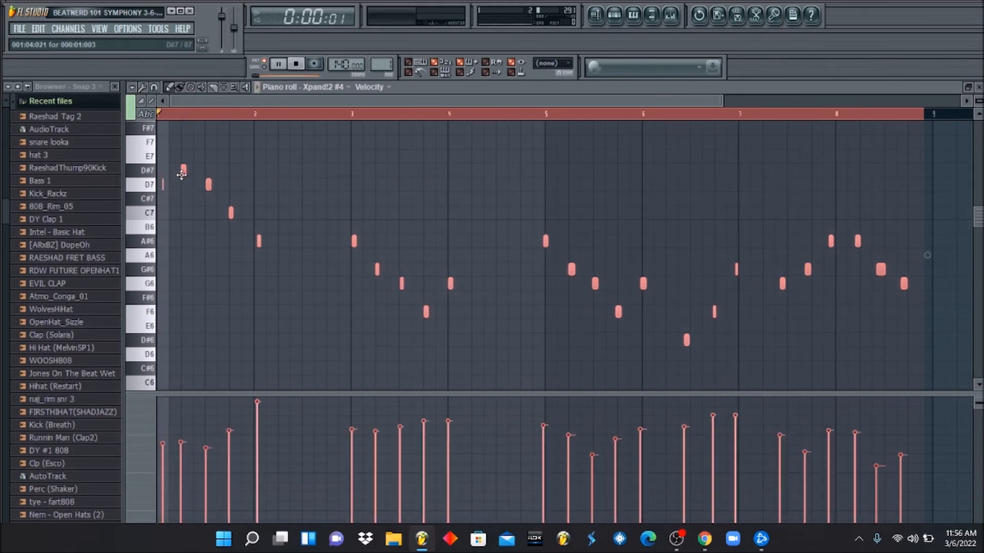
{"action": "key", "text": "space"}
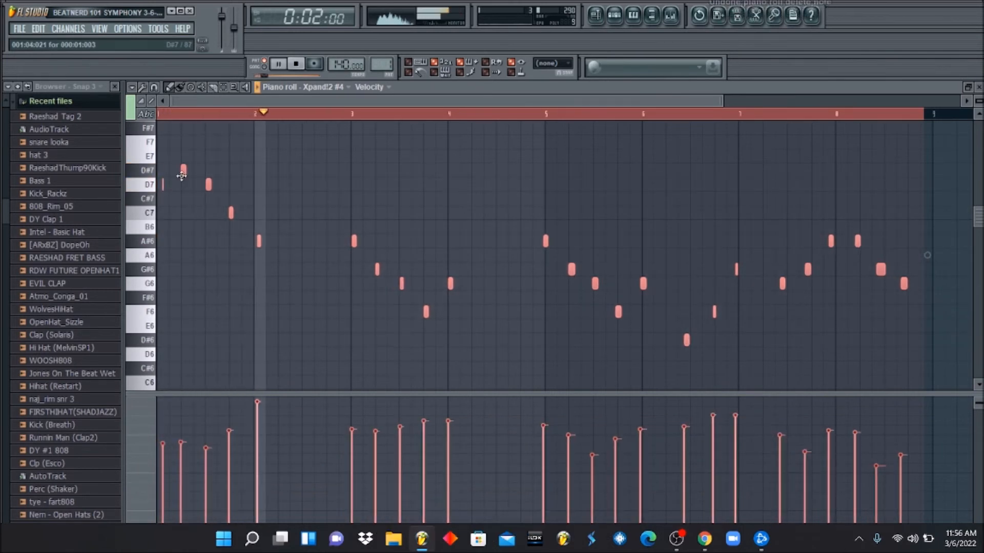
{"action": "key", "text": "ctrl+q"}
{"action": "left_click", "coordinate": [183, 227], "text": "ctrl"}
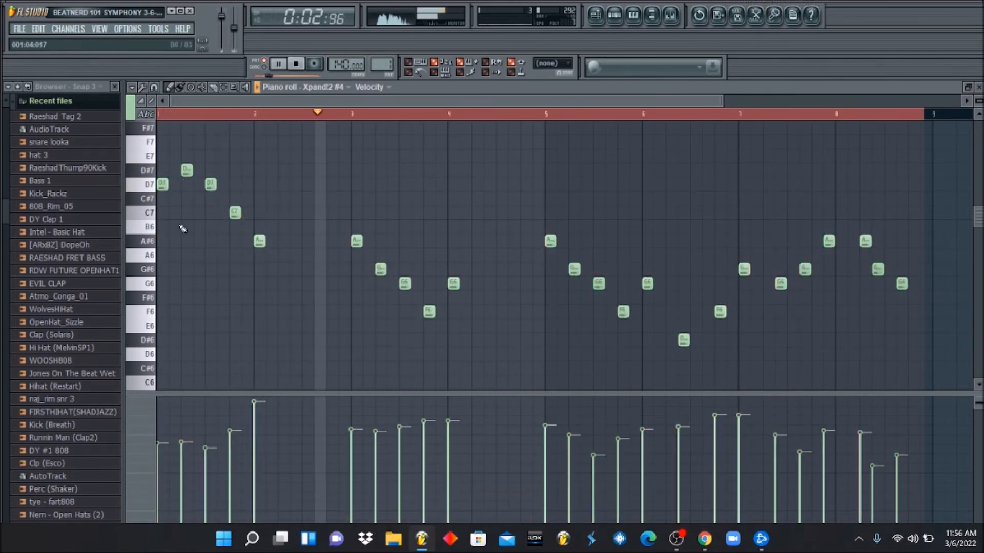
{"action": "left_click", "coordinate": [366, 306], "text": "ctrl"}
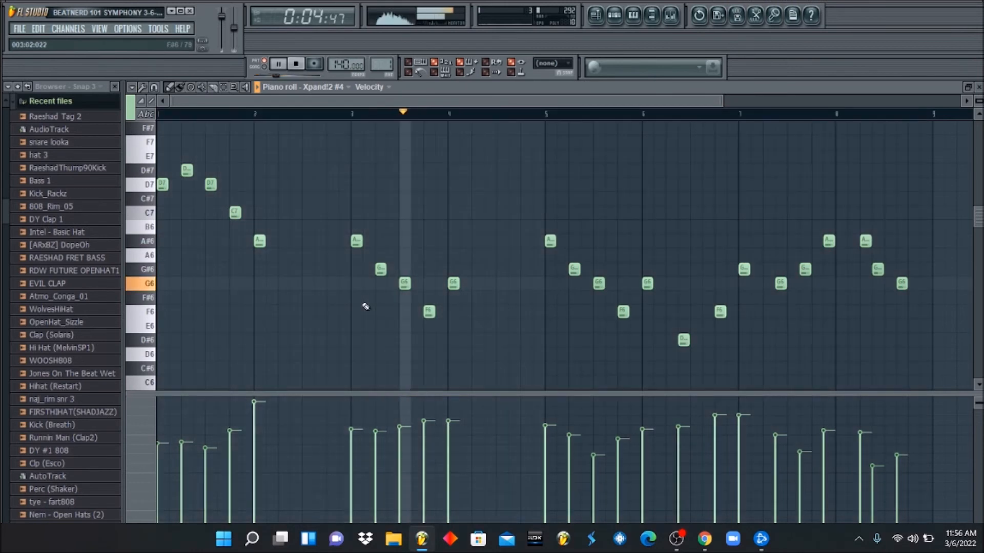
- Move the D#6 note in bar 6 two steps later and adjust the first Xpand!2 channel's volume slightly
{"action": "left_click", "coordinate": [621, 20]}
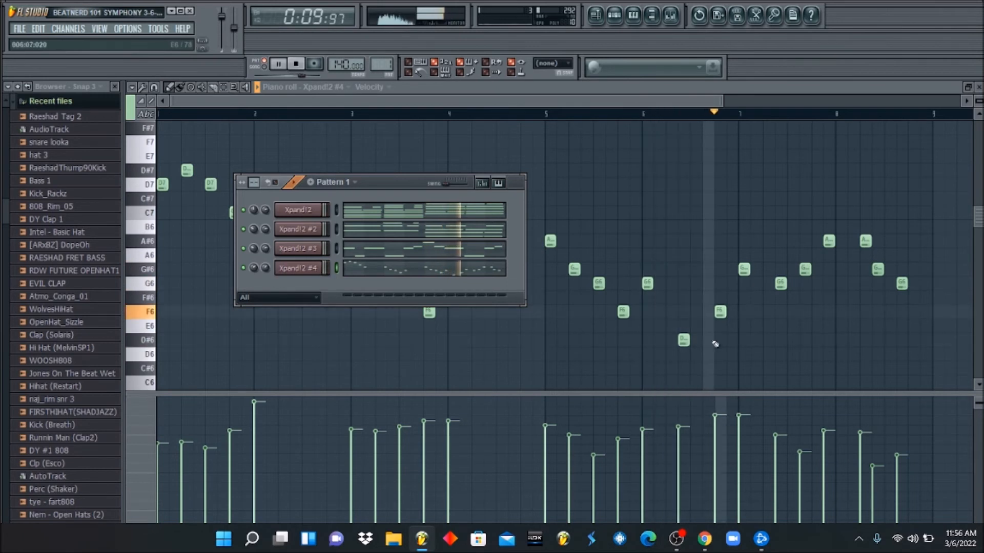
{"action": "left_click", "coordinate": [683, 342]}
{"action": "left_click_drag", "start_coordinate": [682, 342], "coordinate": [695, 342]}
{"action": "left_click", "coordinate": [619, 20]}
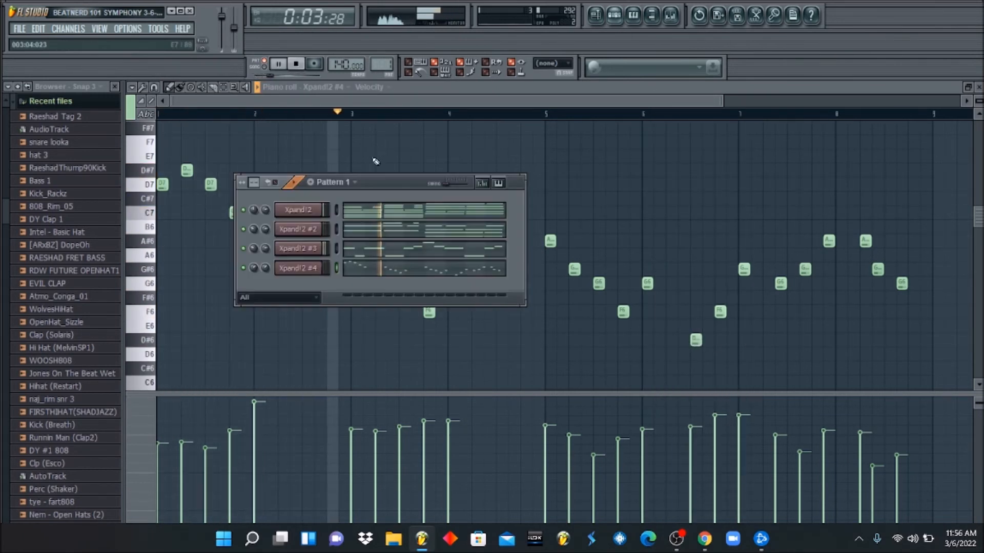
{"action": "left_click_drag", "start_coordinate": [265, 210], "coordinate": [265, 207]}
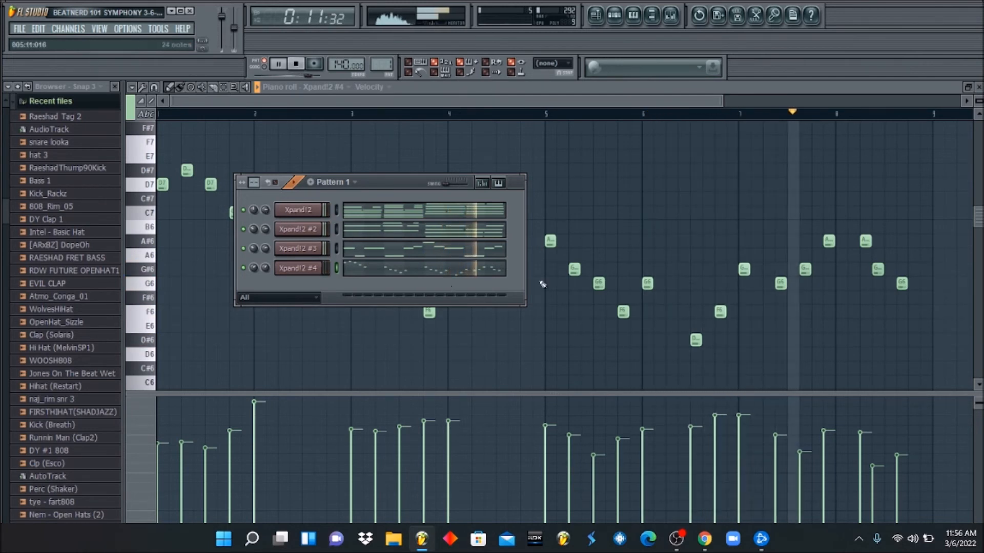
- Move bar 7's G6, G#6 and A#6 notes and the final G#6 and G6 of bar 8 two steps later each
{"action": "left_click", "coordinate": [717, 113]}
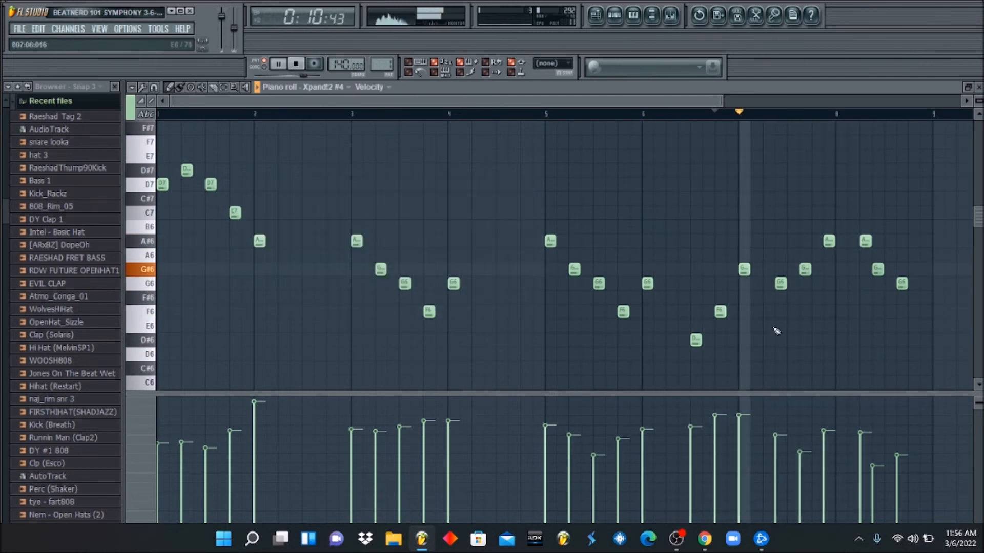
{"action": "left_click_drag", "start_coordinate": [783, 290], "coordinate": [795, 290]}
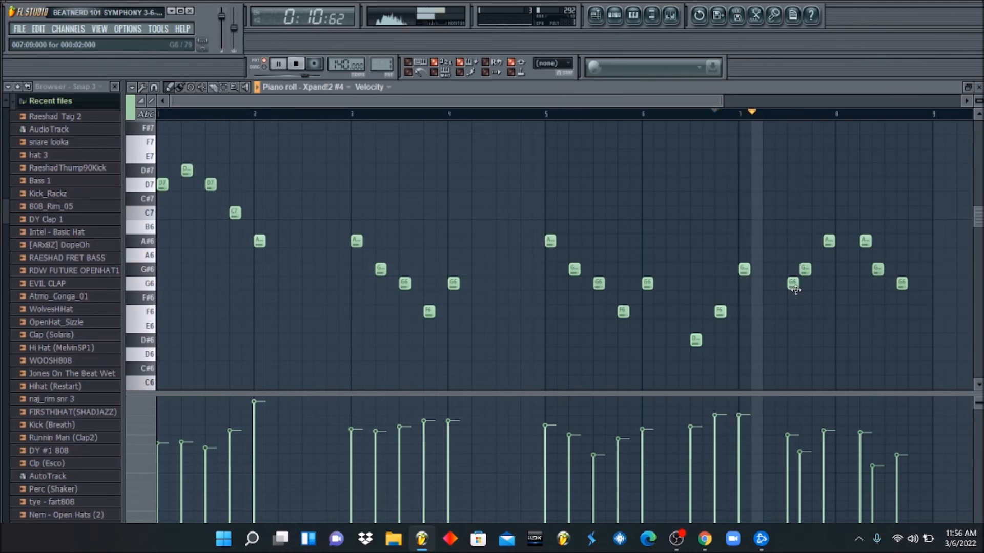
{"action": "right_click", "coordinate": [807, 272]}
{"action": "left_click", "coordinate": [816, 270]}
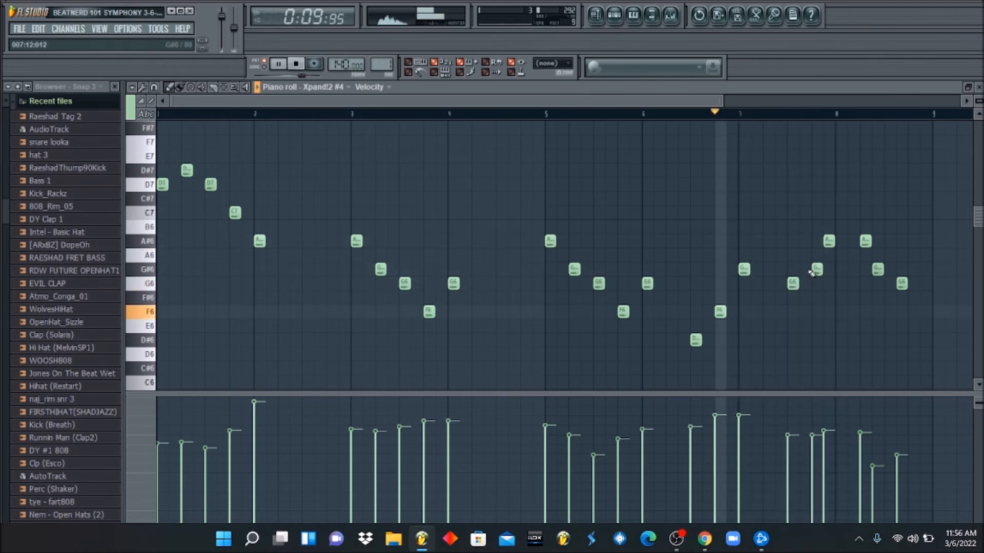
{"action": "left_click_drag", "start_coordinate": [826, 243], "coordinate": [839, 244]}
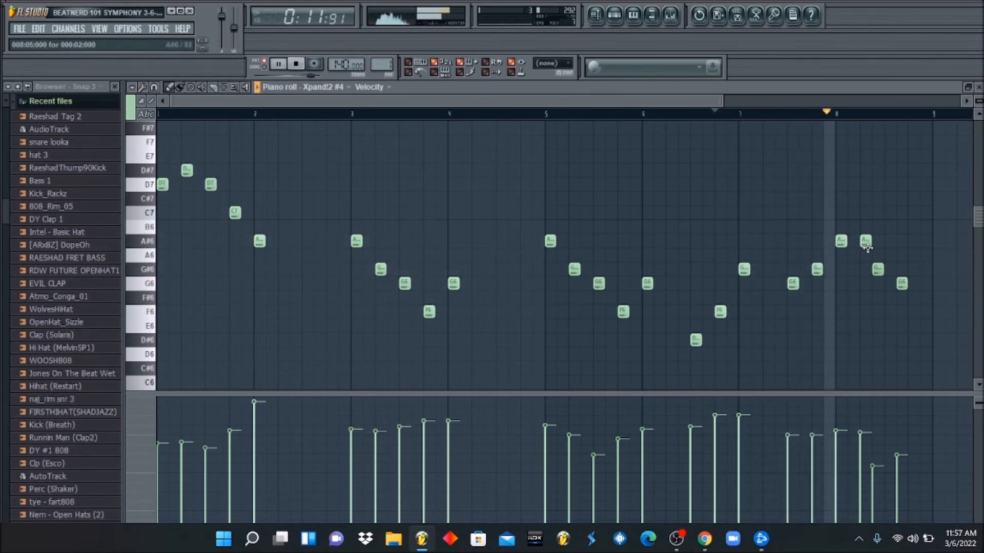
{"action": "left_click_drag", "start_coordinate": [879, 270], "coordinate": [914, 285]}
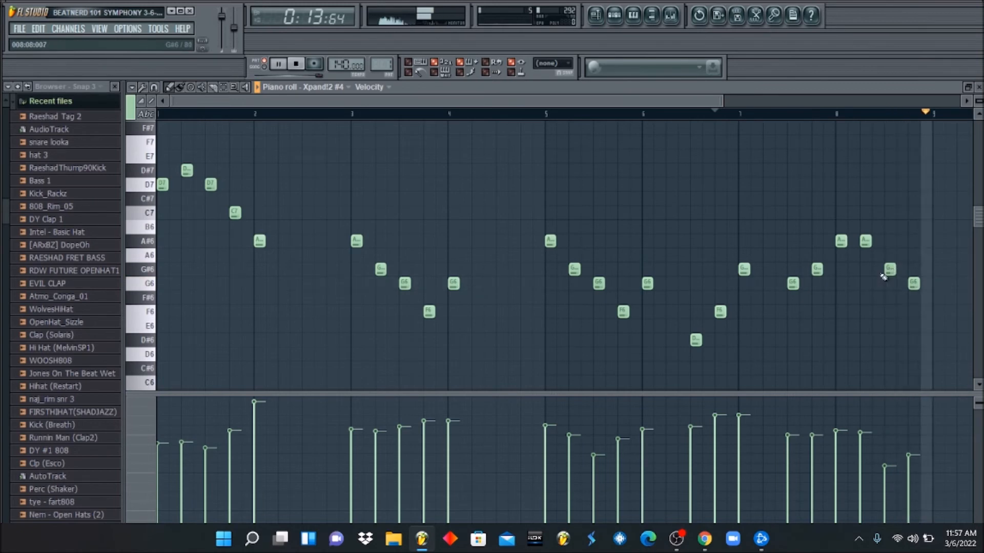
- Examine the instrument windows and mixer track assignments of the Xpand!2 channels while the pattern plays
{"action": "key", "text": "F6"}
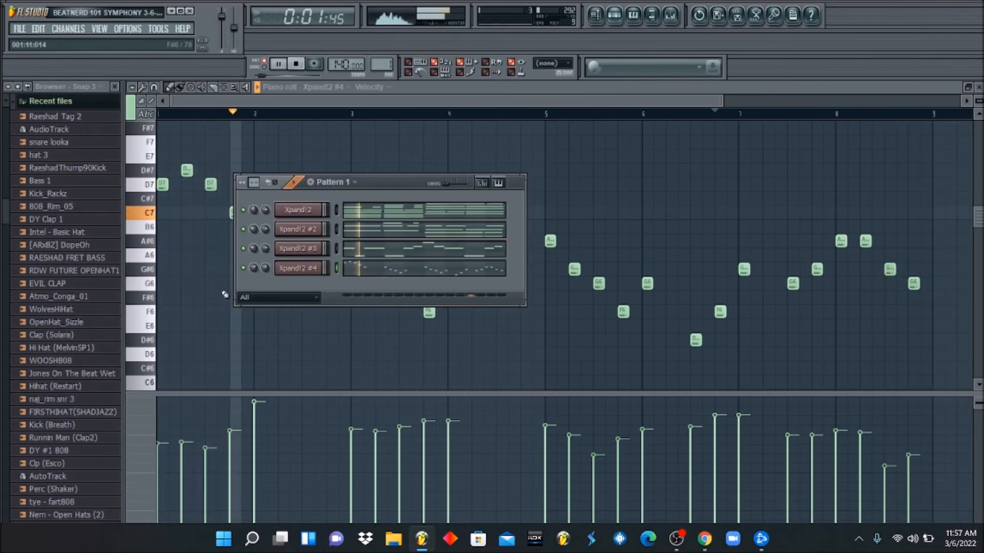
{"action": "left_click", "coordinate": [298, 268]}
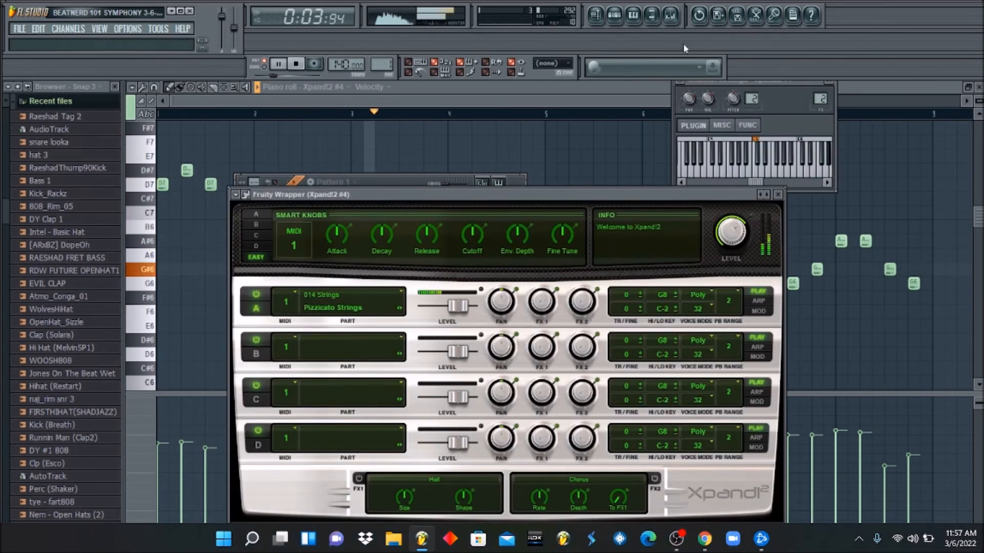
{"action": "key", "text": "F9"}
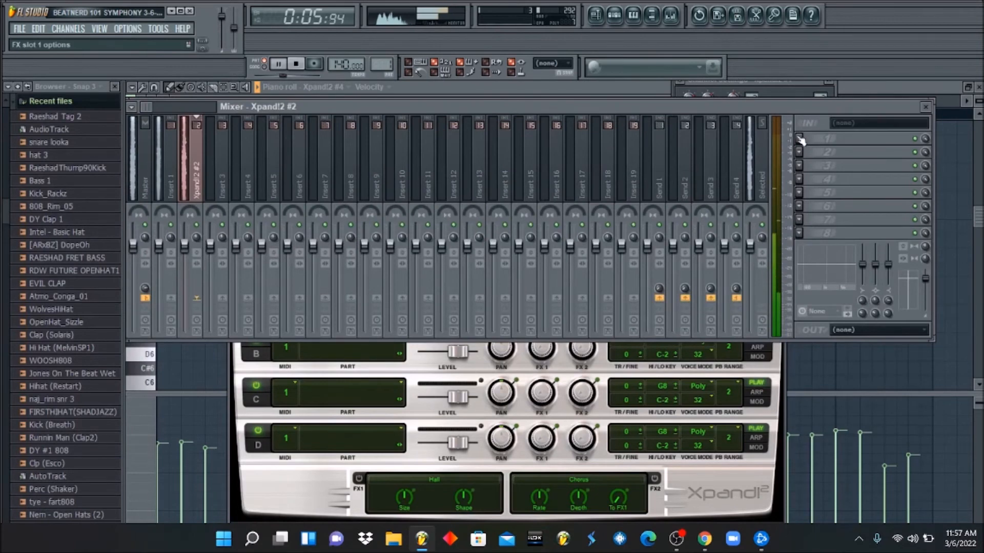
{"action": "key", "text": "F6"}
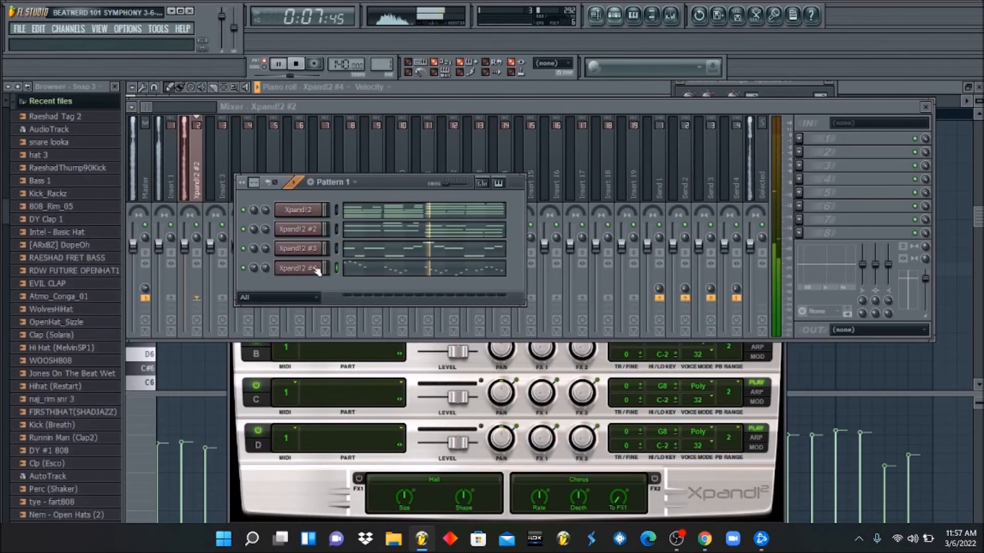
{"action": "left_click", "coordinate": [298, 229]}
{"action": "left_click", "coordinate": [317, 210]}
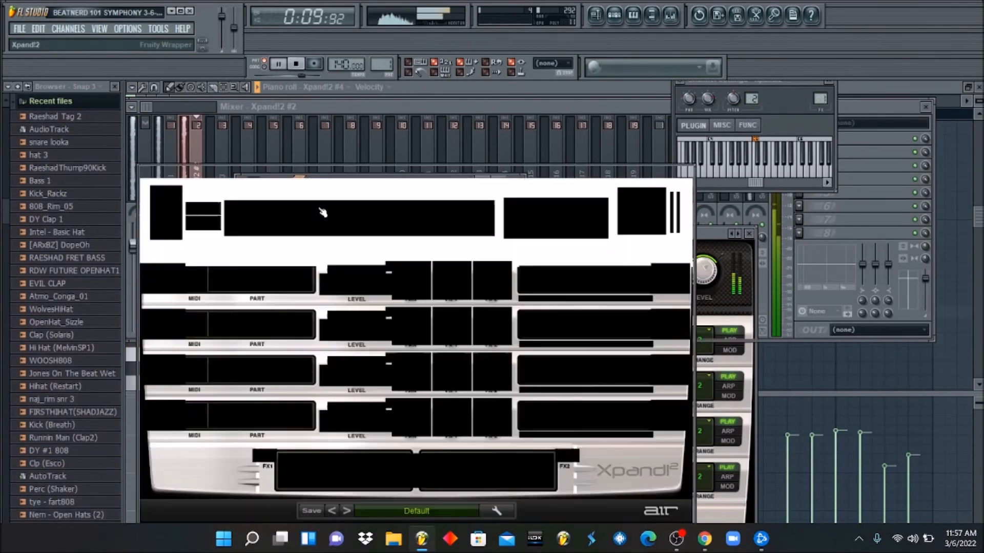
{"action": "left_click", "coordinate": [615, 16]}
{"action": "left_click", "coordinate": [305, 248]}
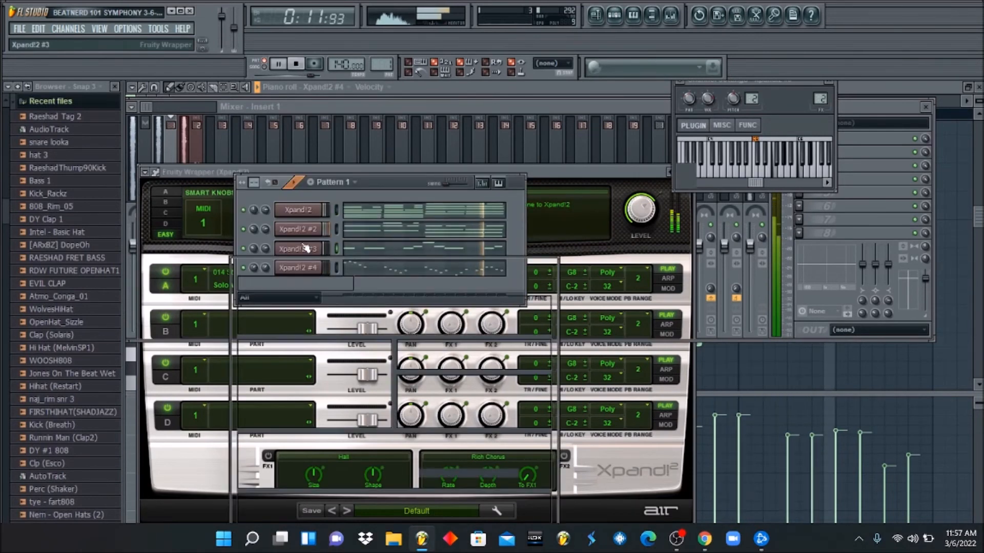
{"action": "left_click", "coordinate": [354, 217]}
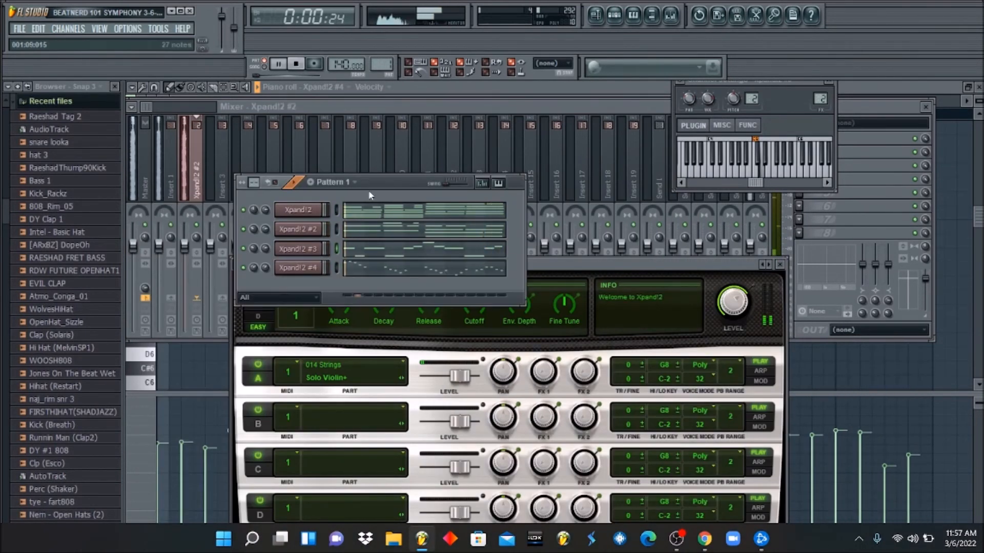
{"action": "left_click", "coordinate": [308, 268]}
{"action": "left_click", "coordinate": [681, 83]}
{"action": "left_click", "coordinate": [704, 109]}
- Place Pattern 1 at bar 1 on Track 1 of the playlist and bring up the channel rack
{"action": "left_click", "coordinate": [615, 15]}
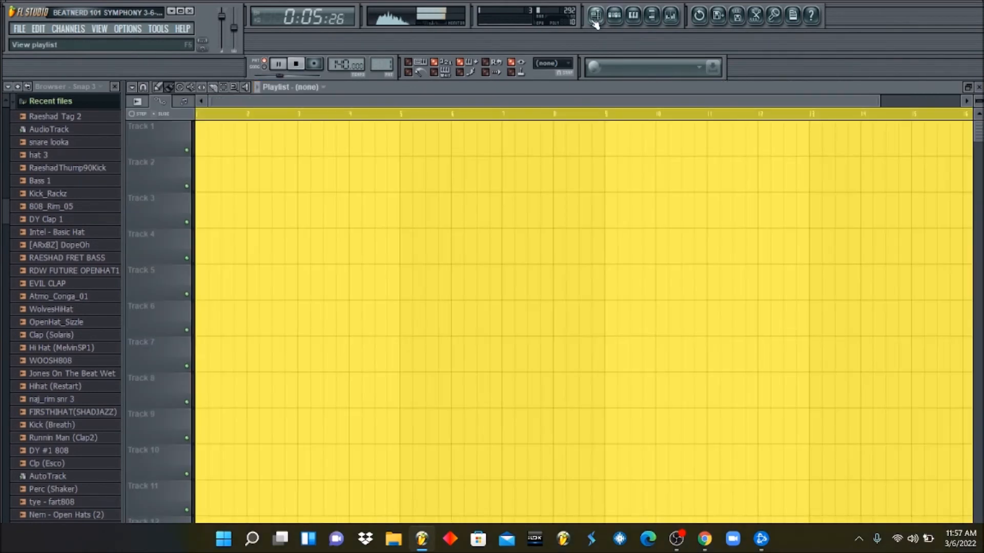
{"action": "left_click", "coordinate": [595, 15]}
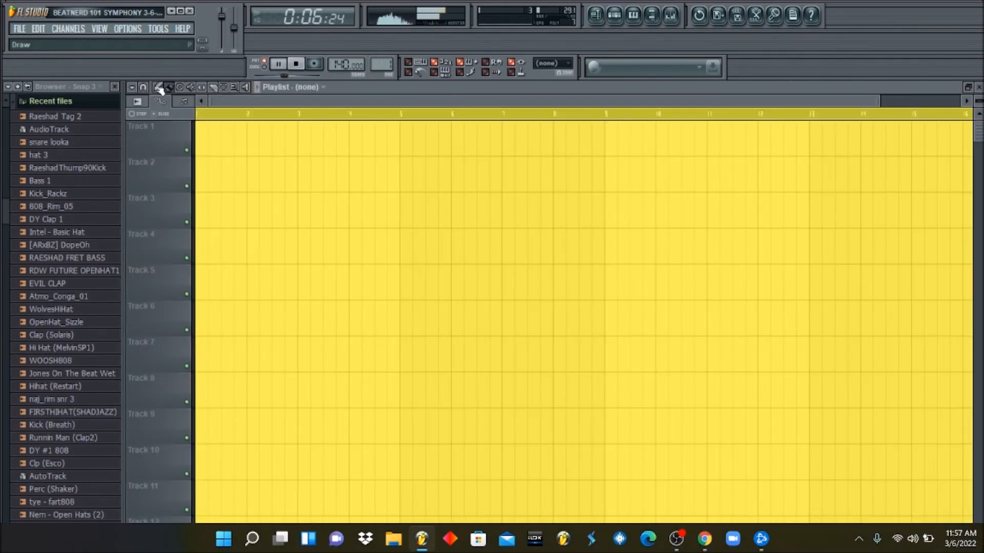
{"action": "left_click", "coordinate": [225, 154]}
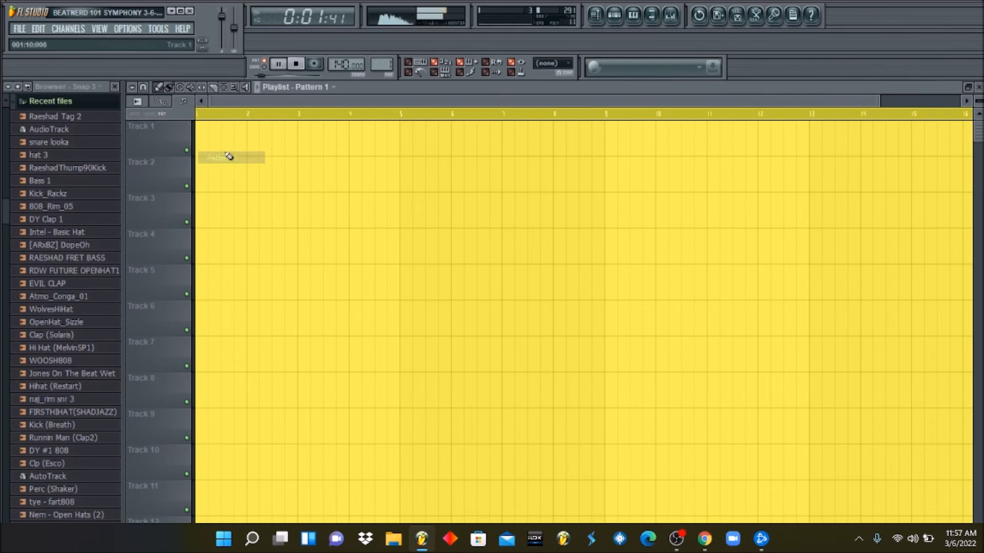
{"action": "left_click", "coordinate": [220, 145]}
{"action": "left_click_drag", "start_coordinate": [243, 144], "coordinate": [212, 145]}
{"action": "left_click", "coordinate": [617, 18]}
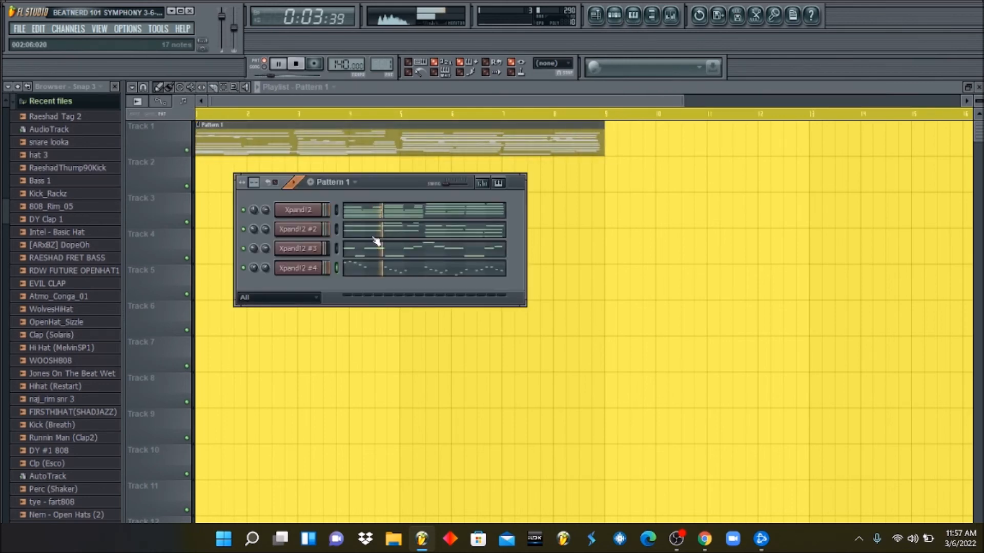
- Stop playback and switch from pattern mode to song mode
{"action": "key", "text": "space"}
{"action": "left_click", "coordinate": [311, 67]}
{"action": "left_click", "coordinate": [310, 66]}
{"action": "left_click", "coordinate": [300, 66]}
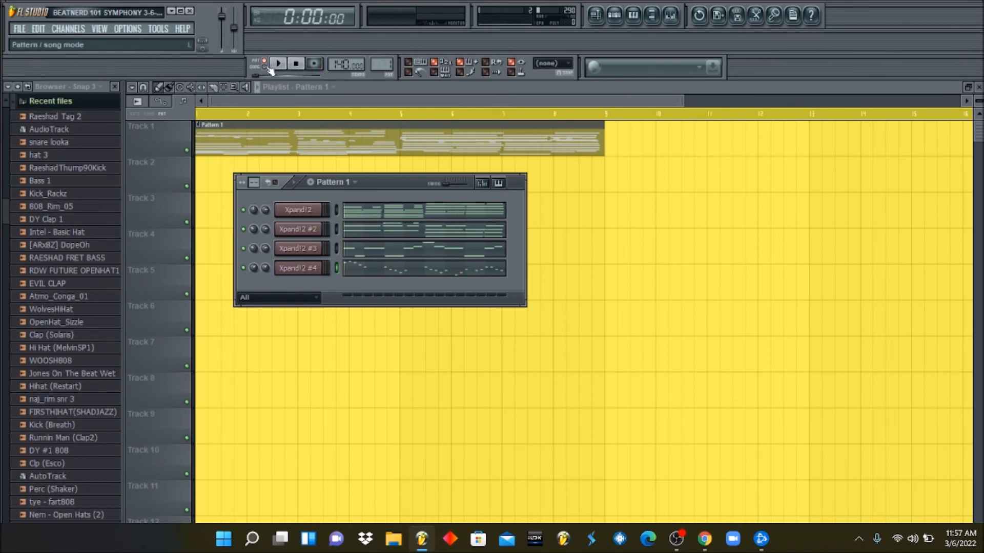
{"action": "left_click", "coordinate": [267, 67]}
- Split Pattern 1 by channel so each Xpand!2 instrument gets its own playlist clip
{"action": "left_click", "coordinate": [373, 94]}
{"action": "left_click", "coordinate": [391, 72]}
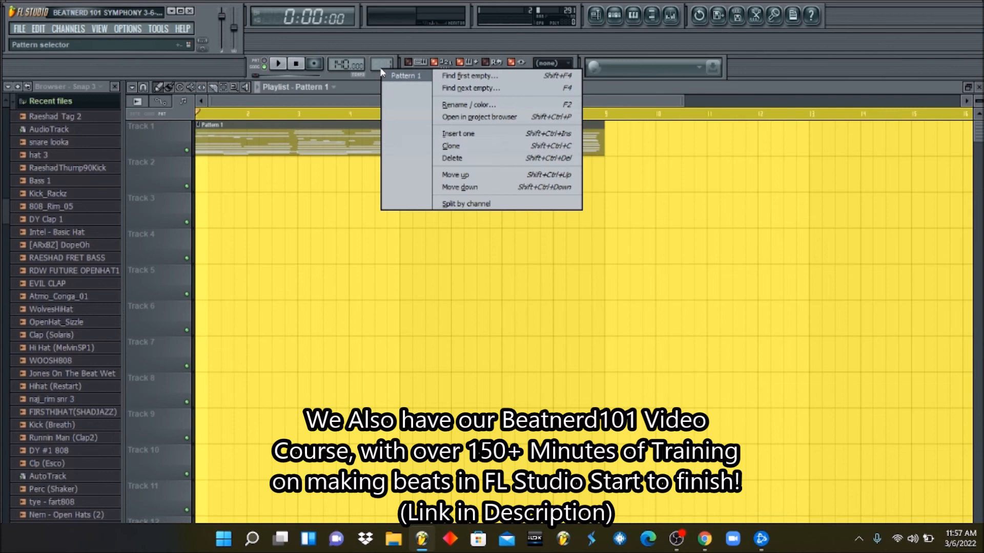
{"action": "left_click", "coordinate": [455, 206]}
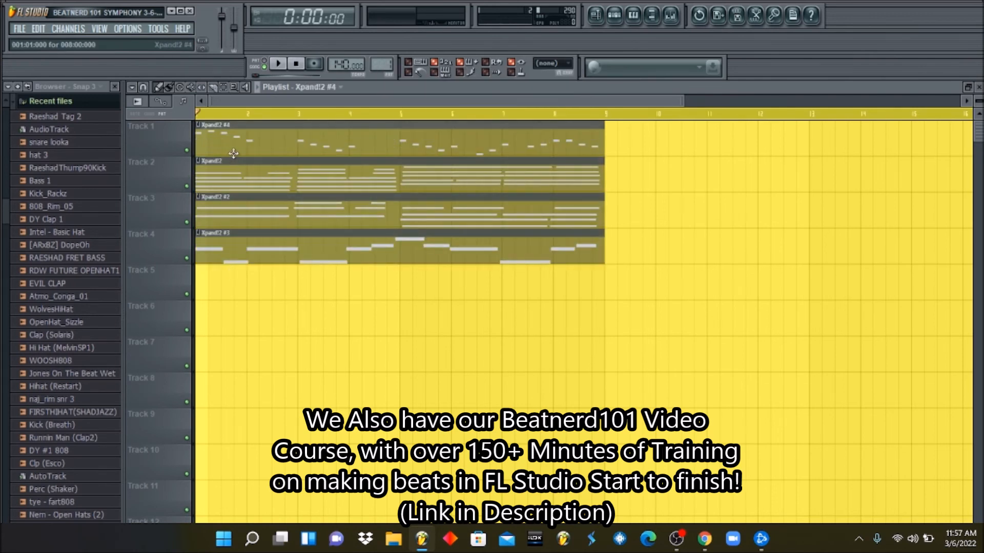
- Move the Xpand!2 #4 clip from Track 1 to Track 5 and play the arrangement briefly from the start
{"action": "left_click", "coordinate": [280, 65]}
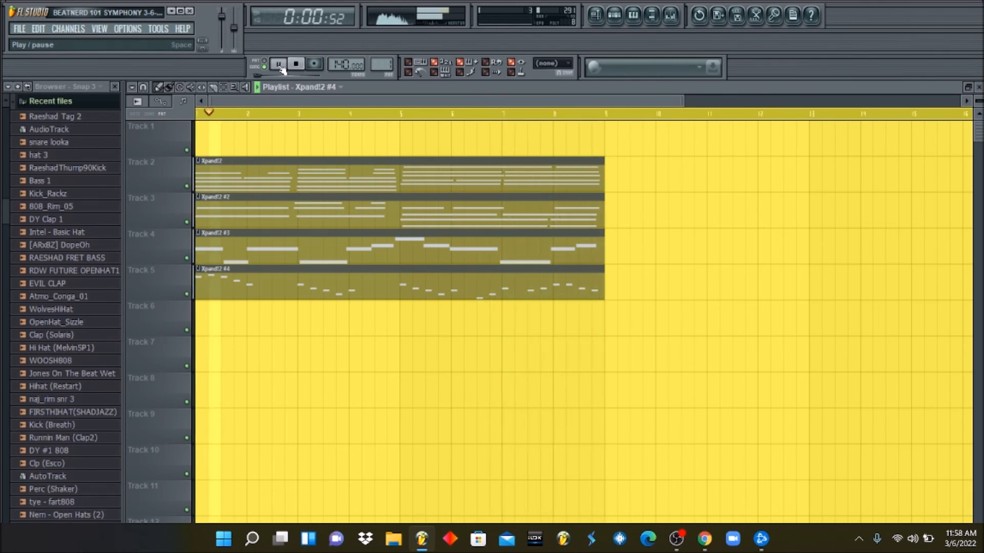
{"action": "left_click", "coordinate": [280, 67]}
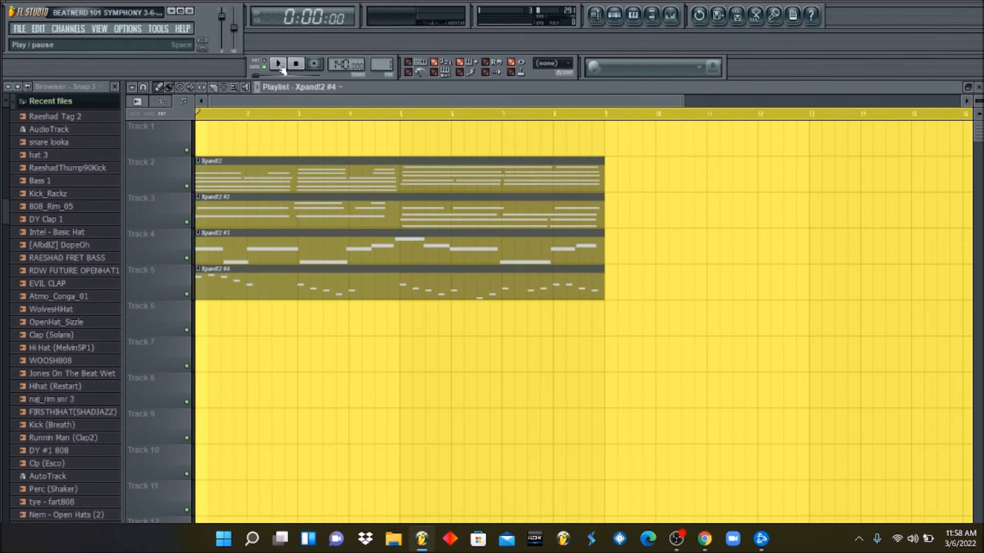